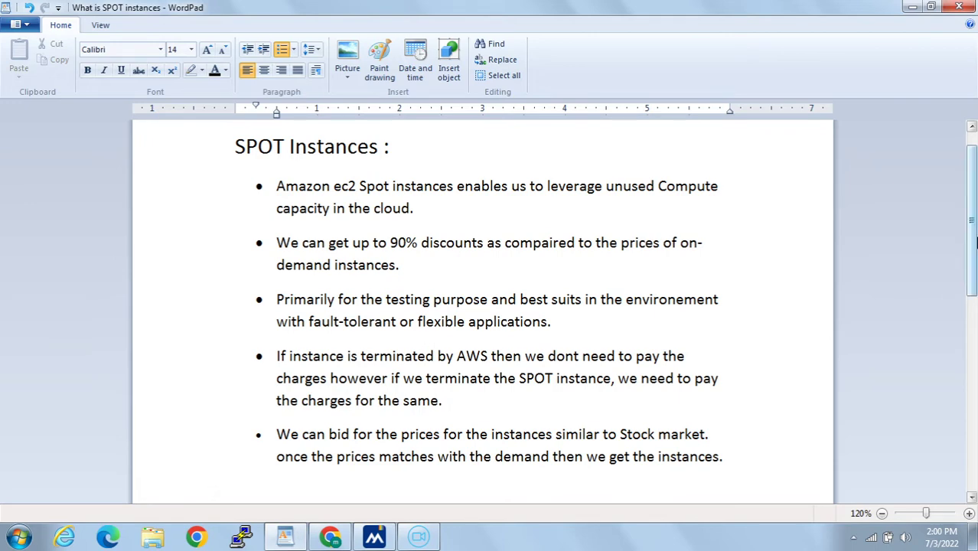
# Step: Read through the notes on SPOT Instances, SPOT Block and its validity period, and SPOT Fleet
pyautogui.moveTo(972, 192); pyautogui.dragTo(972, 288)
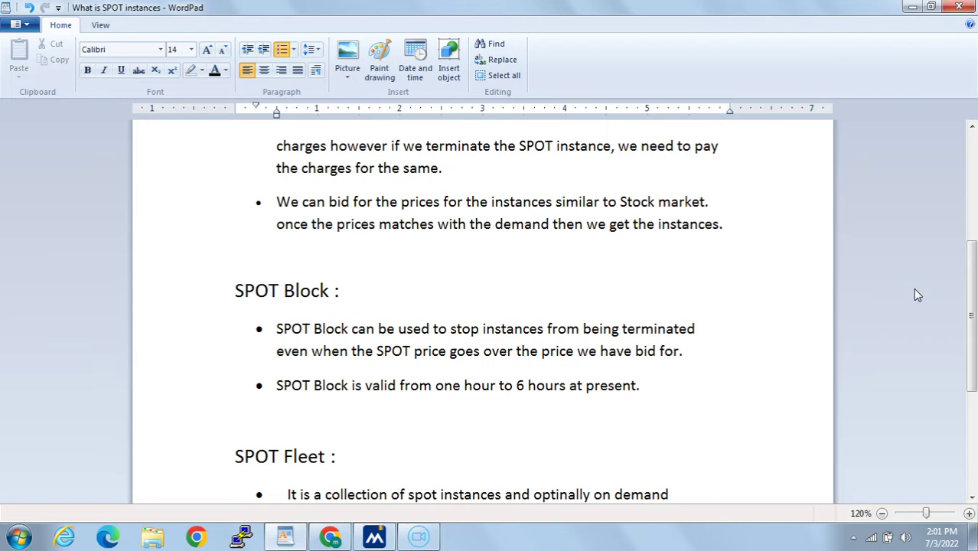
pyautogui.scroll(-1, 505, 390)
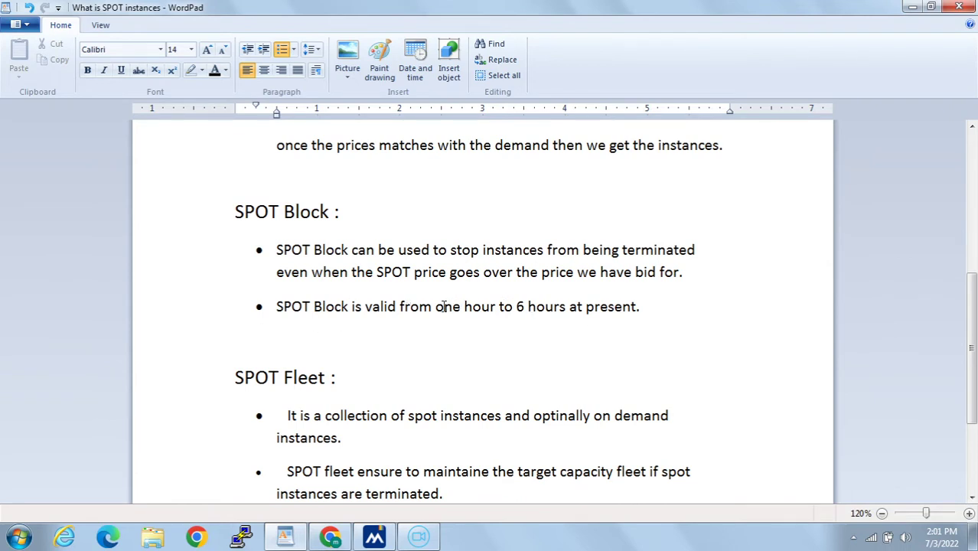
pyautogui.moveTo(435, 306); pyautogui.dragTo(541, 308)
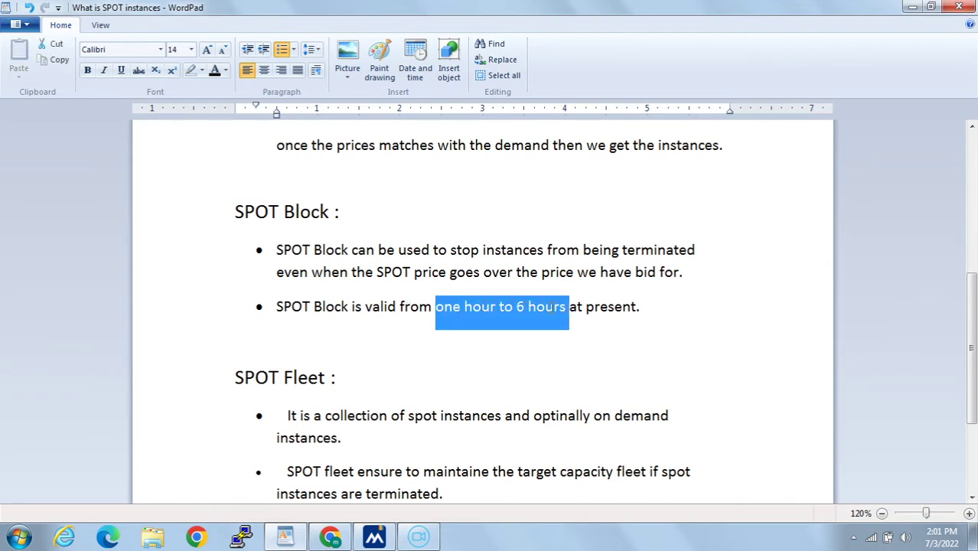
pyautogui.scroll(1, 451, 338)
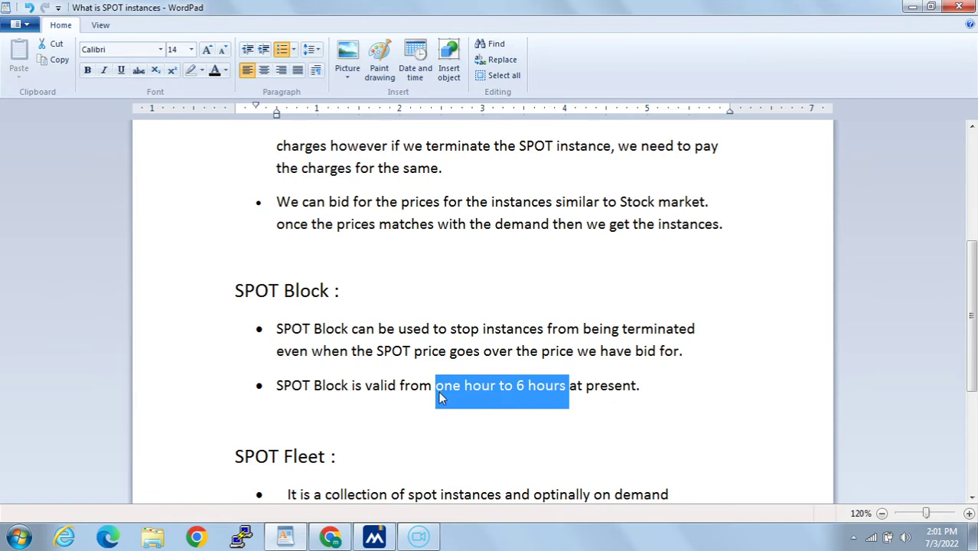
pyautogui.scroll(-2, 439, 396)
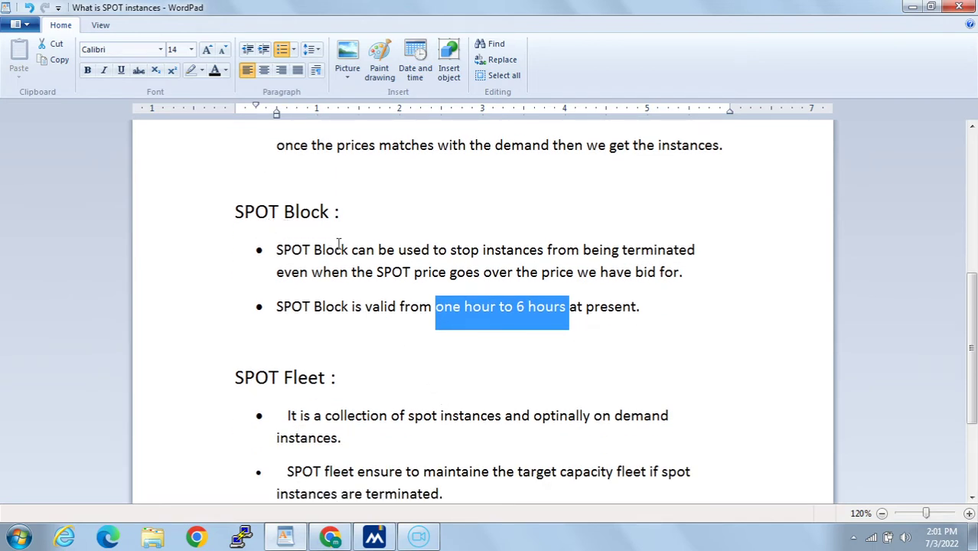
pyautogui.scroll(-2, 428, 300)
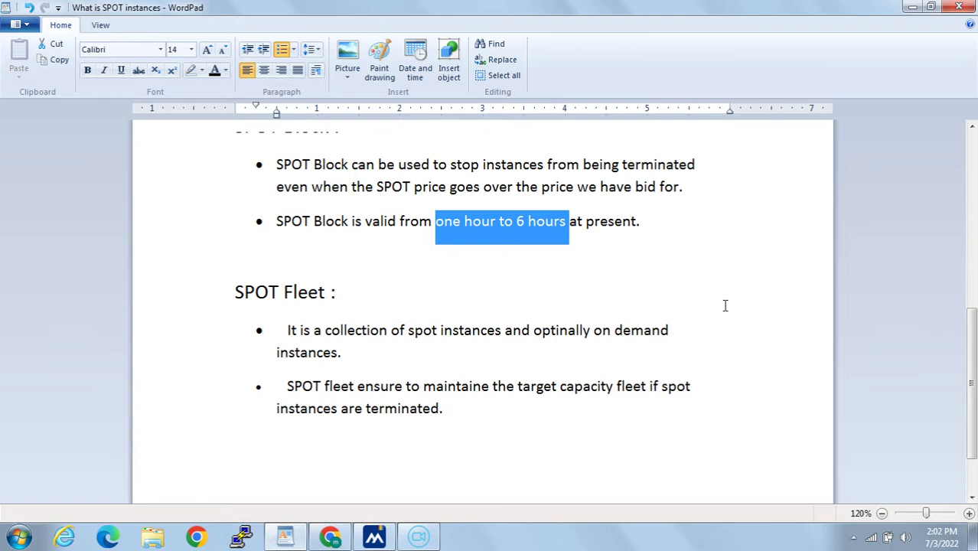
pyautogui.scroll(10, 750, 310)
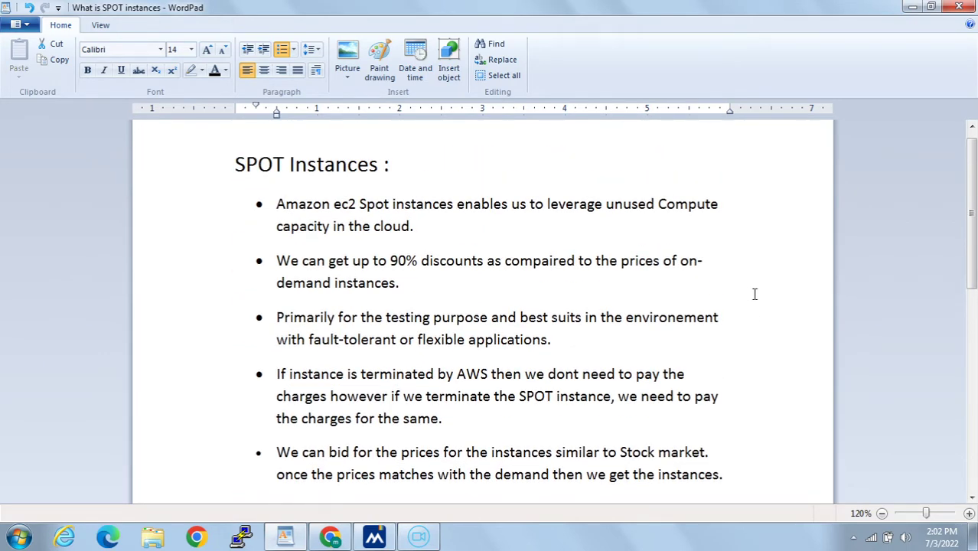
pyautogui.scroll(-3, 878, 372)
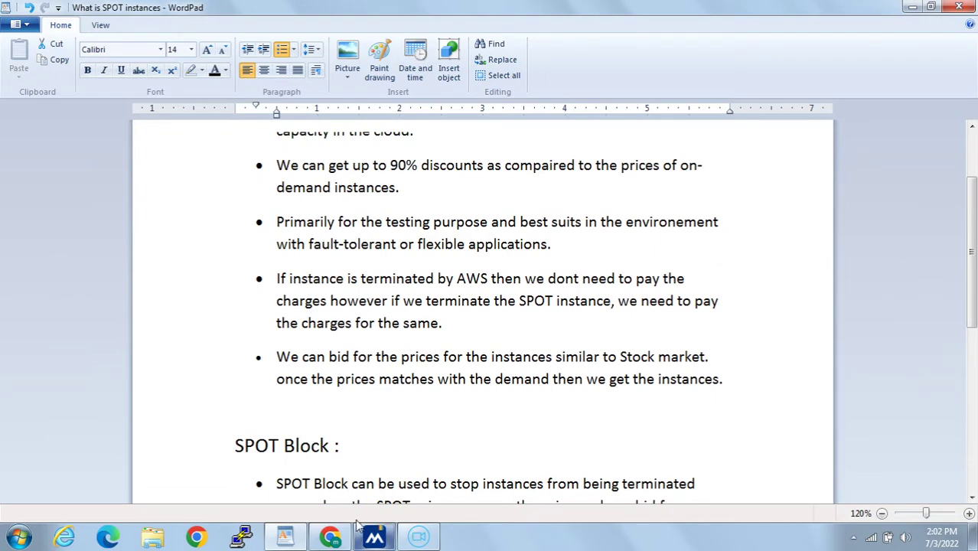
# Step: Switch to the EC2 console in Chrome and start a new Spot Instances request from the Spot Requests page
pyautogui.click(332, 538)
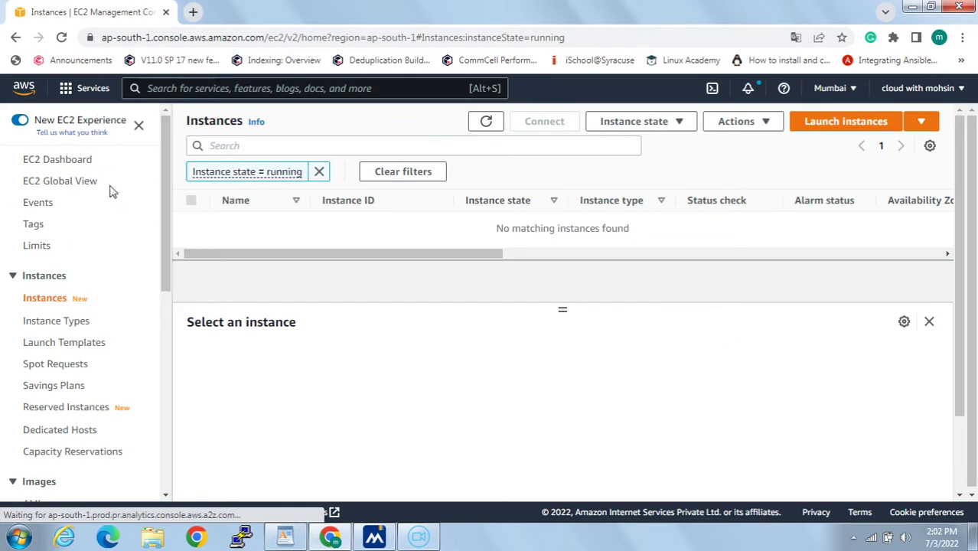
pyautogui.click(78, 371)
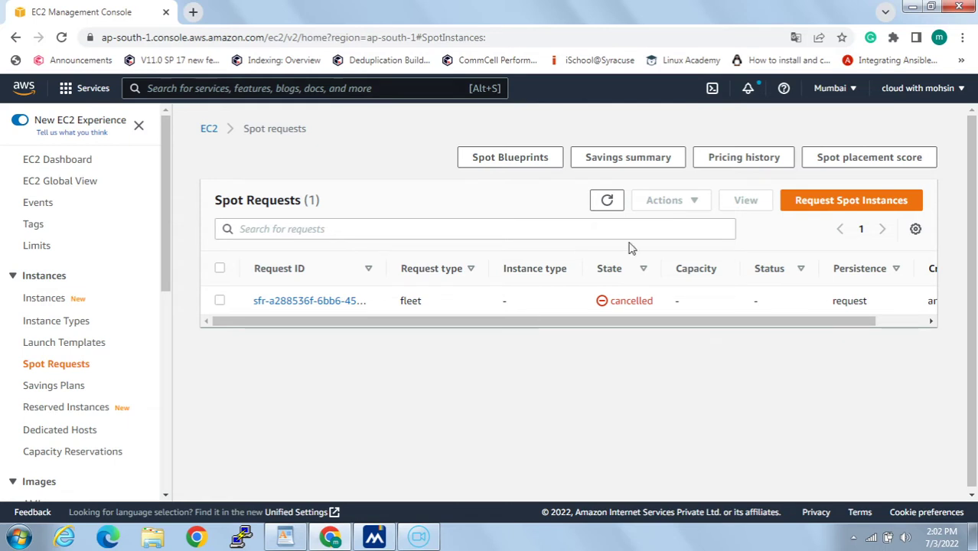
pyautogui.click(880, 205)
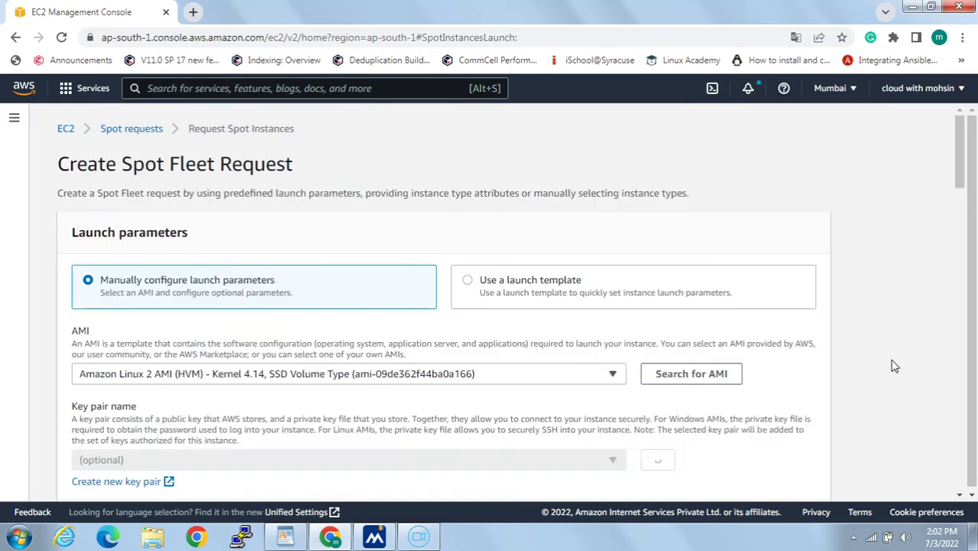
pyautogui.scroll(-1, 769, 356)
pyautogui.scroll(1, 770, 356)
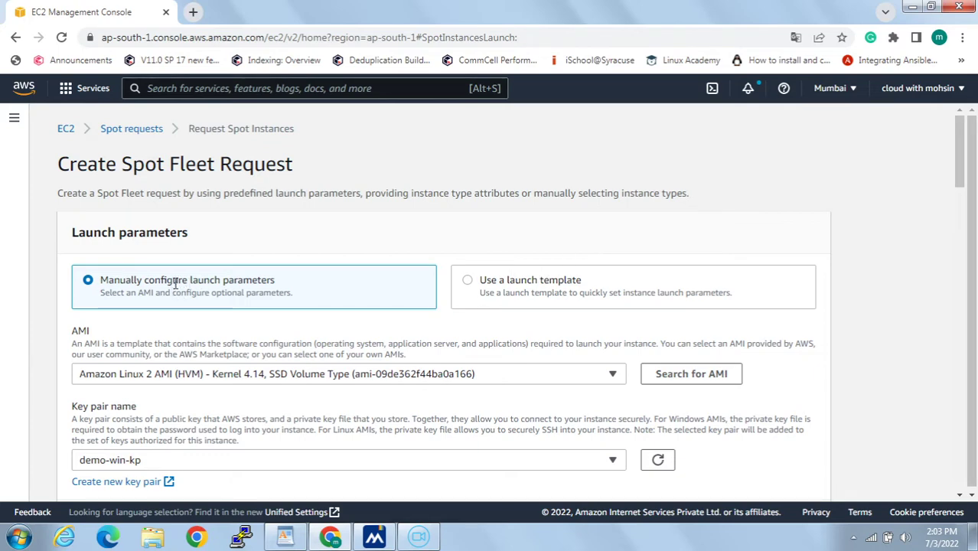
# Step: Set the AMI of the manually configured launch parameters to Microsoft Windows Server 2012 R2 Base
pyautogui.moveTo(173, 282); pyautogui.dragTo(244, 284)
pyautogui.scroll(-1, 269, 317)
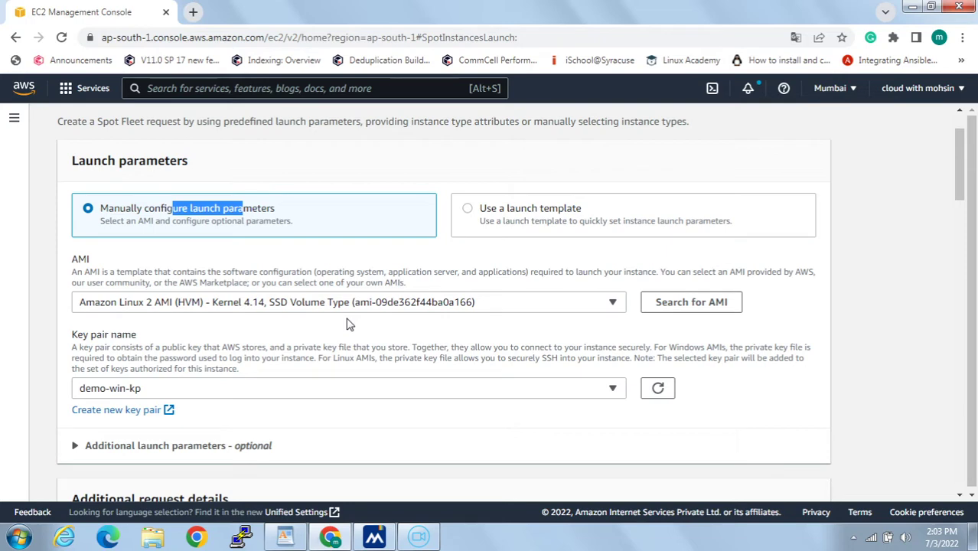
pyautogui.click(461, 307)
pyautogui.scroll(-2, 492, 383)
pyautogui.scroll(-8, 491, 391)
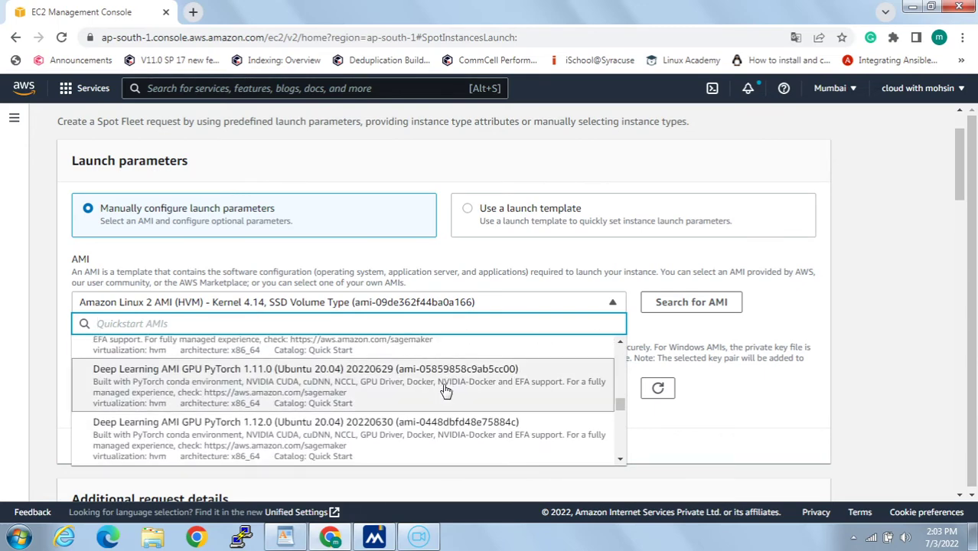
pyautogui.scroll(10, 443, 398)
pyautogui.scroll(10, 439, 400)
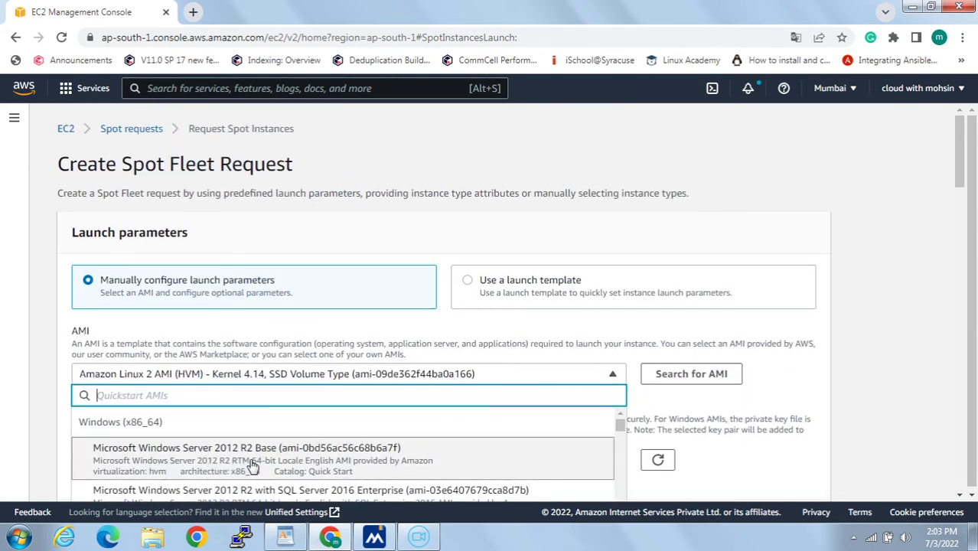
pyautogui.click(444, 452)
pyautogui.scroll(-1, 483, 329)
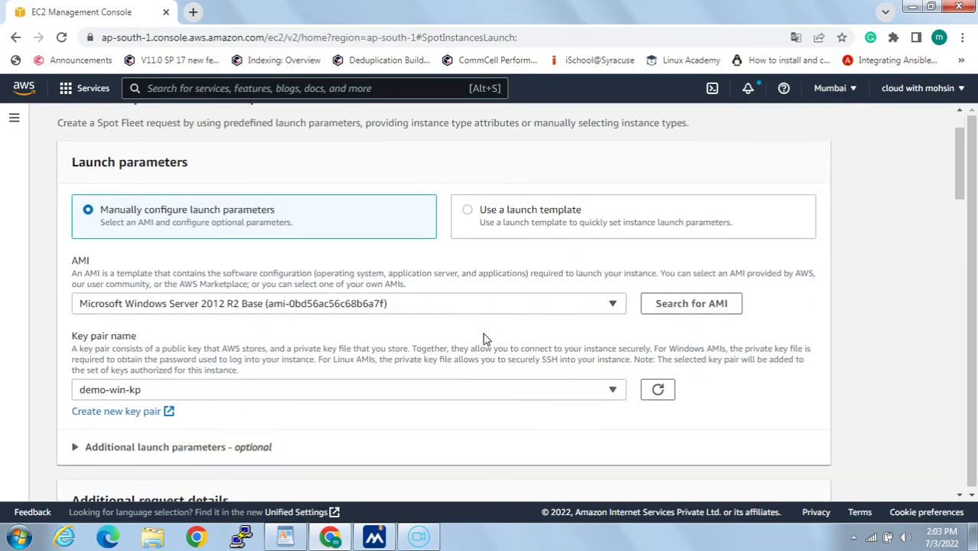
# Step: Expand the optional additional launch parameters and review the EBS-optimized, monitoring and tenancy choices
pyautogui.scroll(-1, 479, 345)
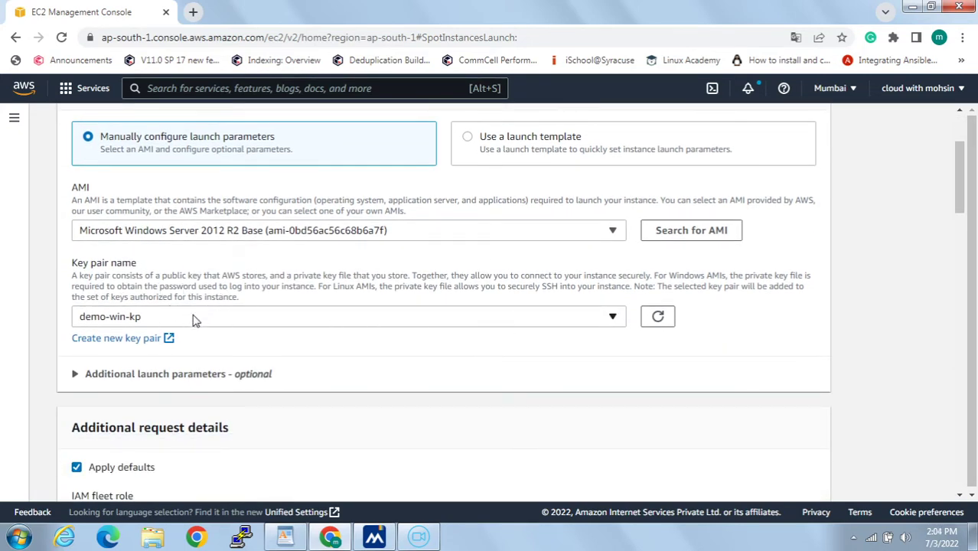
pyautogui.scroll(-1, 189, 337)
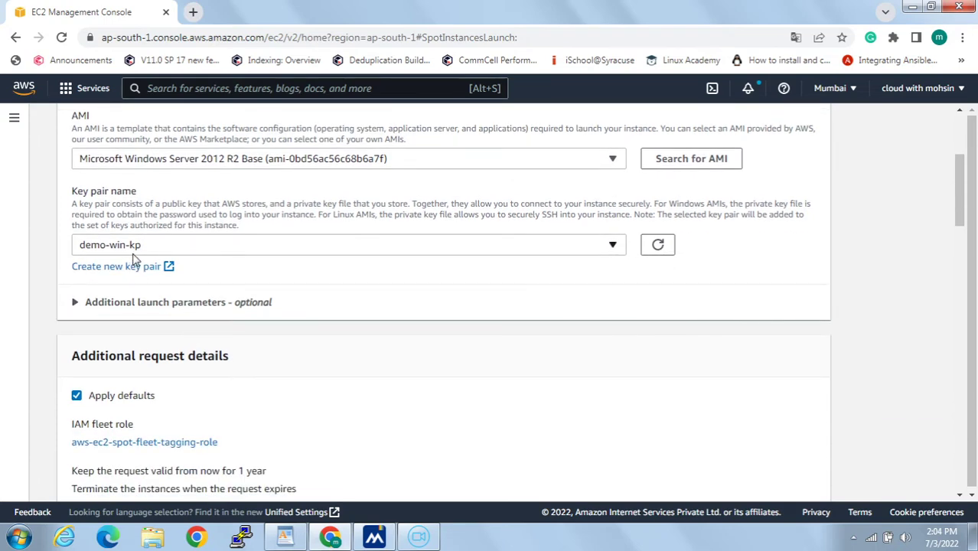
pyautogui.scroll(-1, 187, 353)
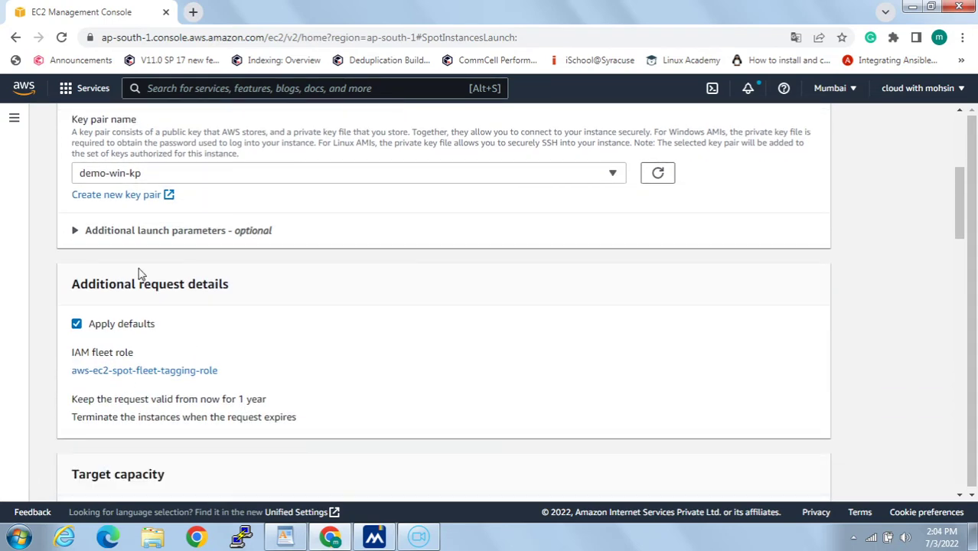
pyautogui.click(128, 236)
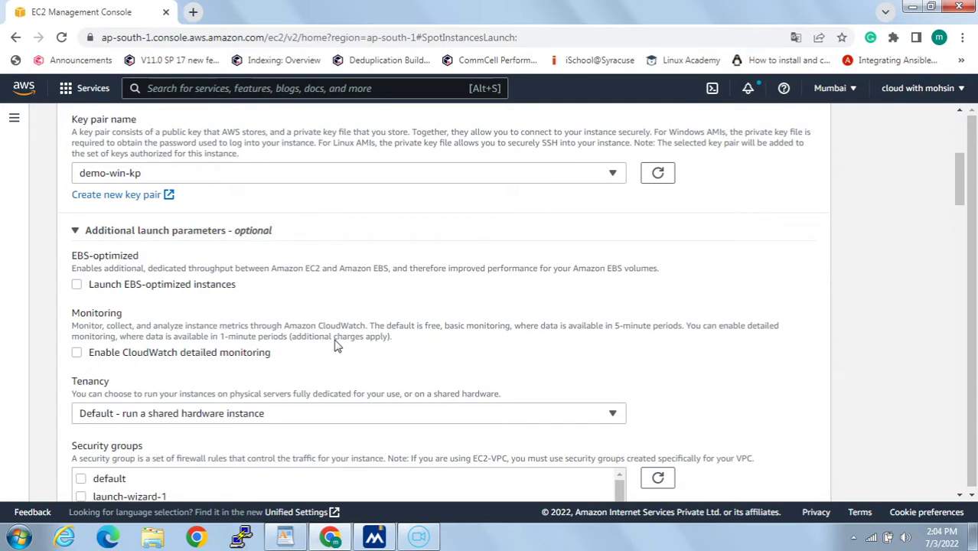
pyautogui.scroll(-1, 337, 346)
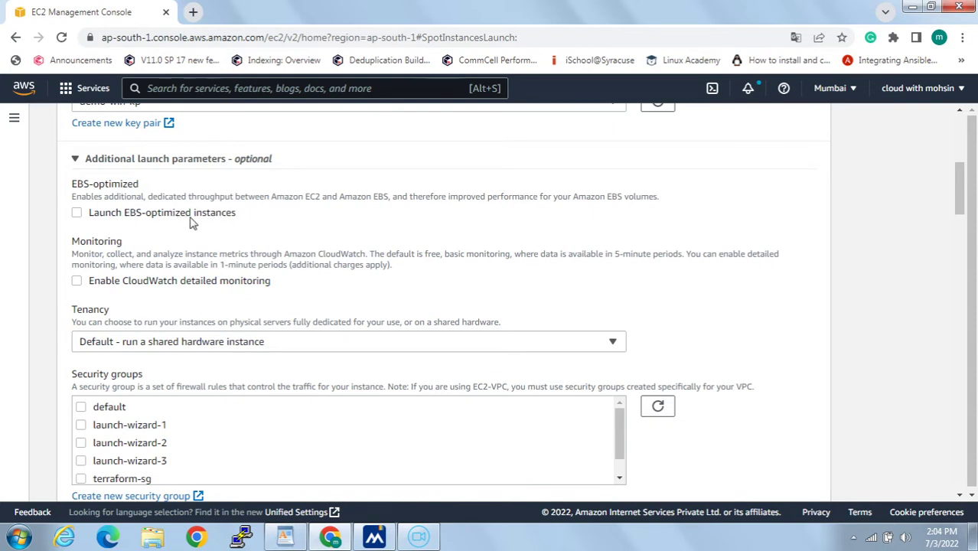
pyautogui.scroll(1, 216, 230)
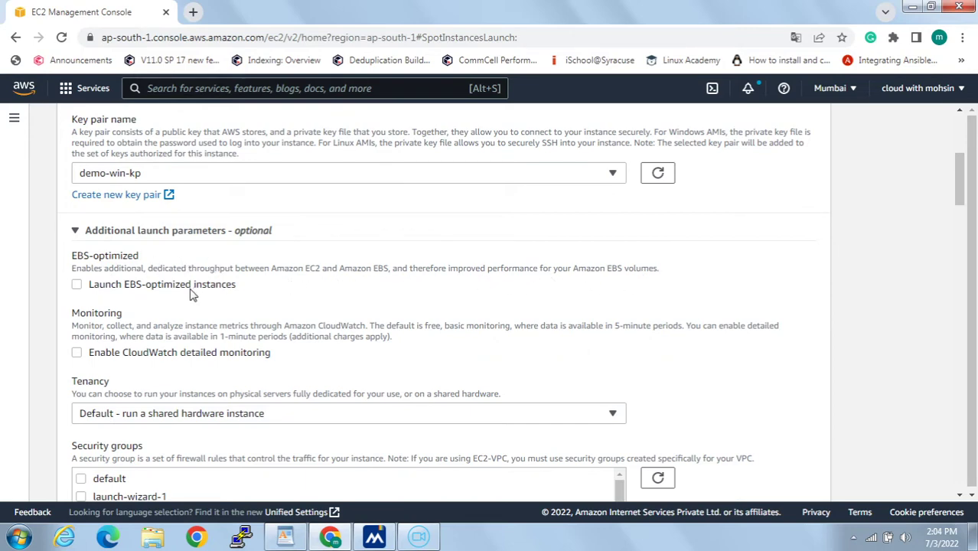
pyautogui.scroll(-1, 152, 319)
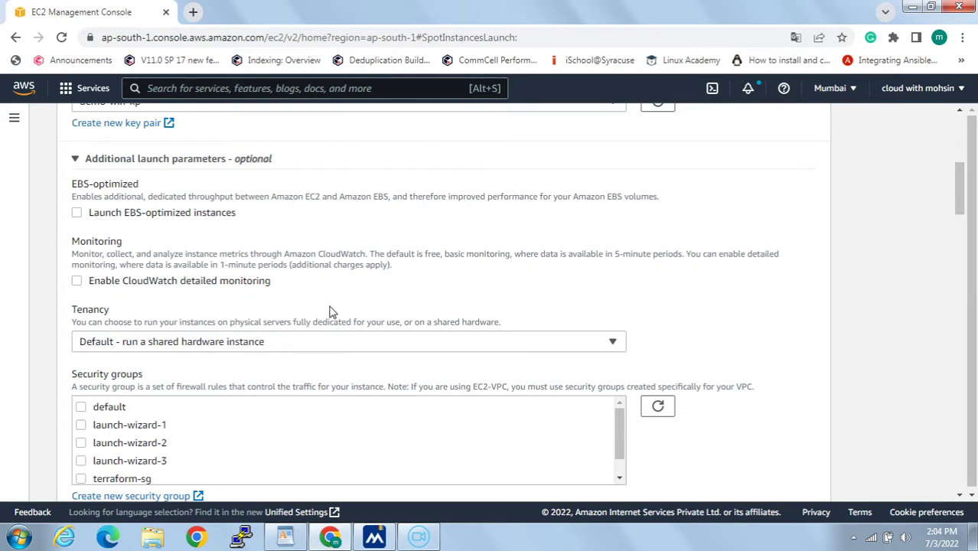
pyautogui.scroll(-1, 340, 312)
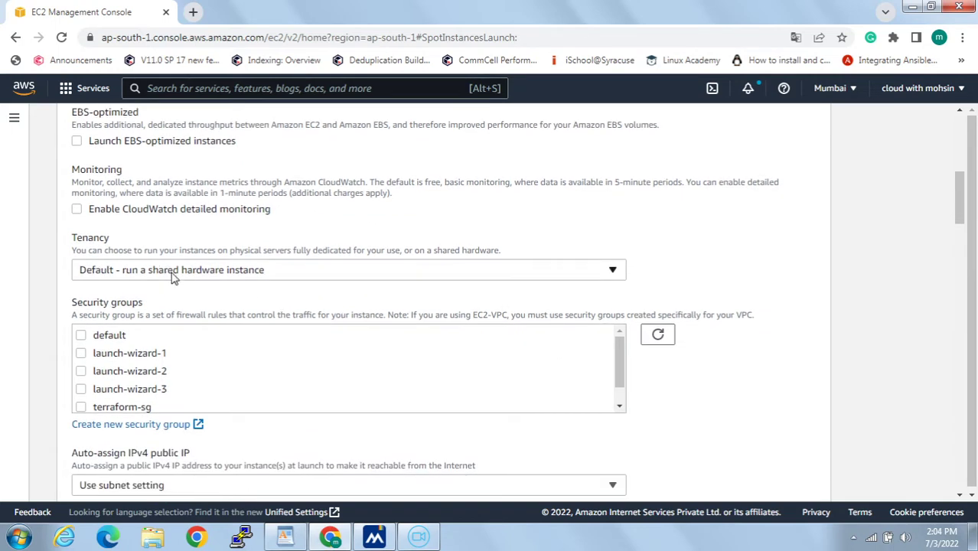
pyautogui.click(414, 274)
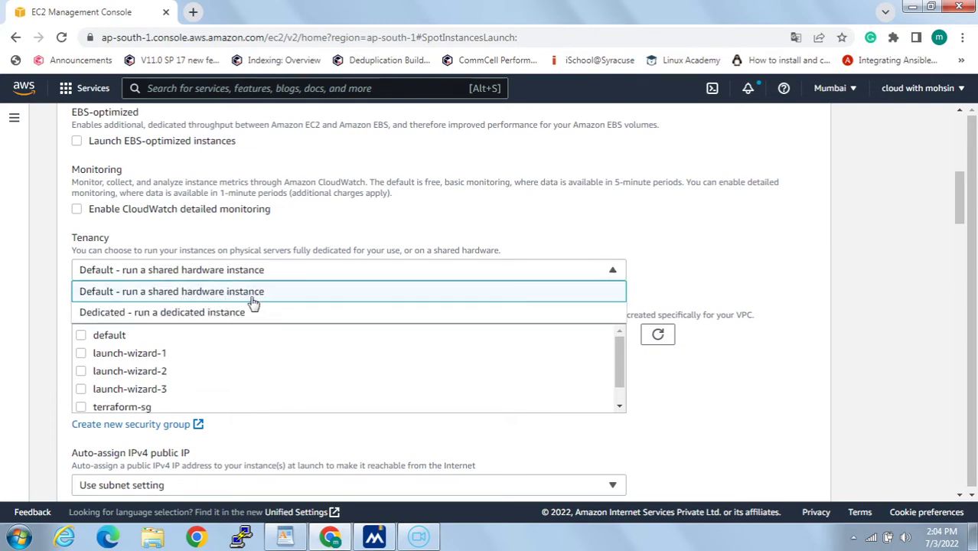
pyautogui.click(361, 236)
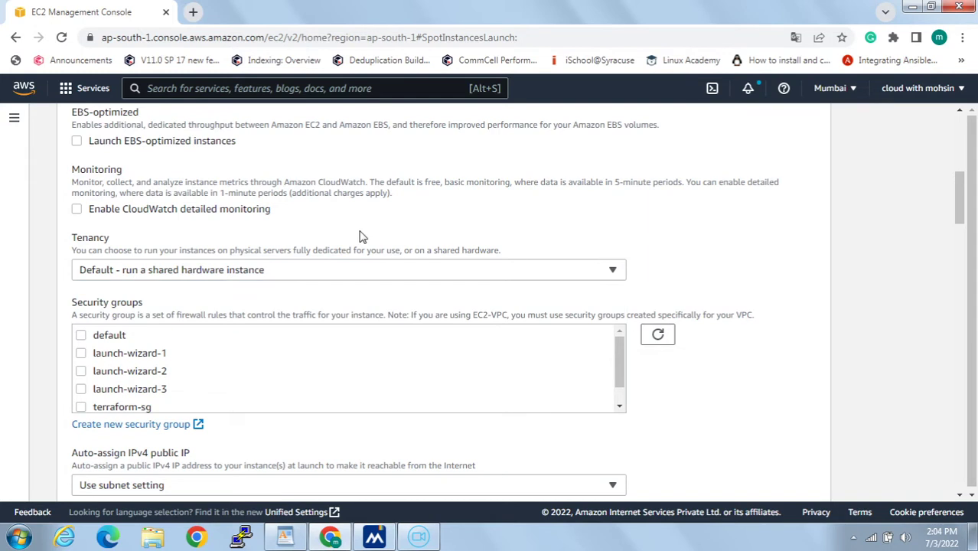
# Step: Select the default security group for the Spot Fleet request and look through the other listed groups
pyautogui.scroll(-1, 352, 260)
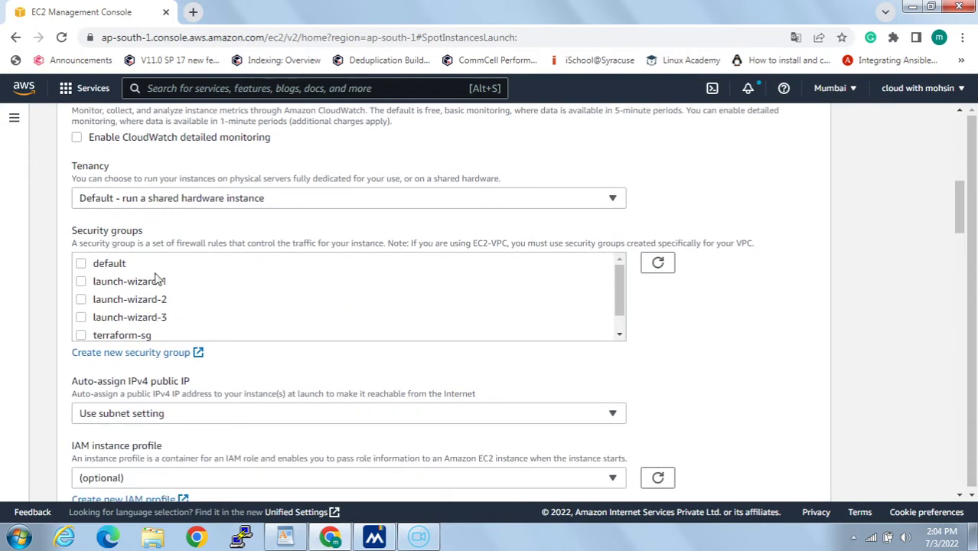
pyautogui.click(80, 265)
pyautogui.scroll(-2, 364, 306)
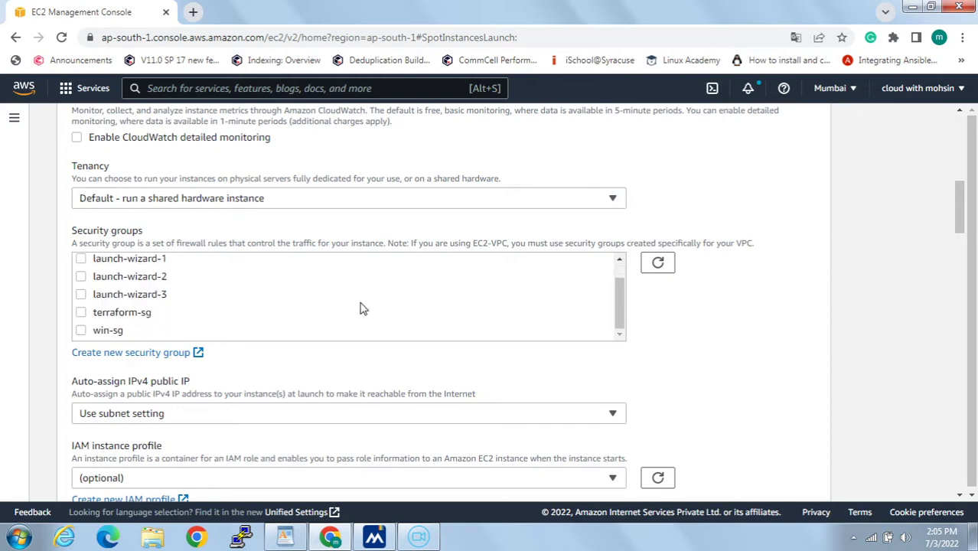
# Step: Create a tag with key Name and value spot-instances for the request and select it in the tag list
pyautogui.scroll(-4, 426, 389)
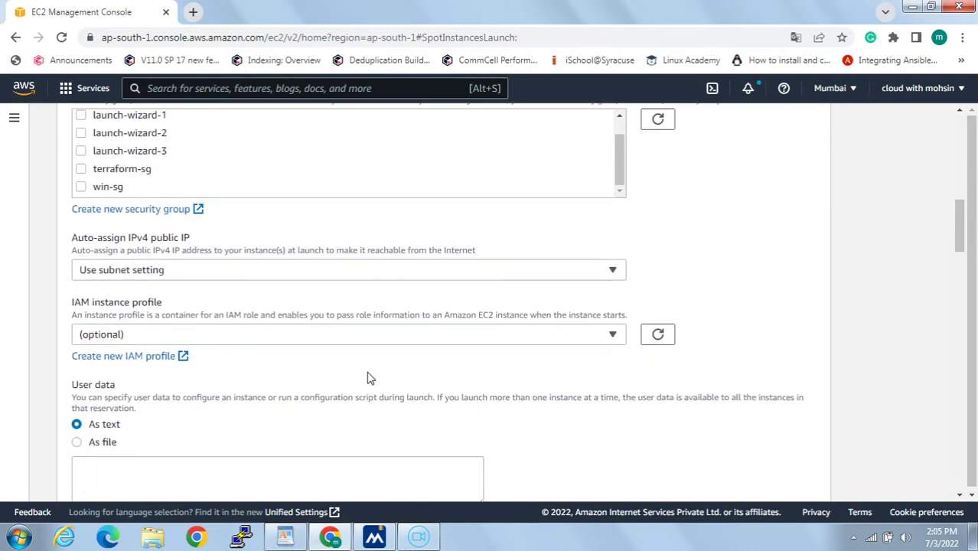
pyautogui.scroll(-1, 134, 285)
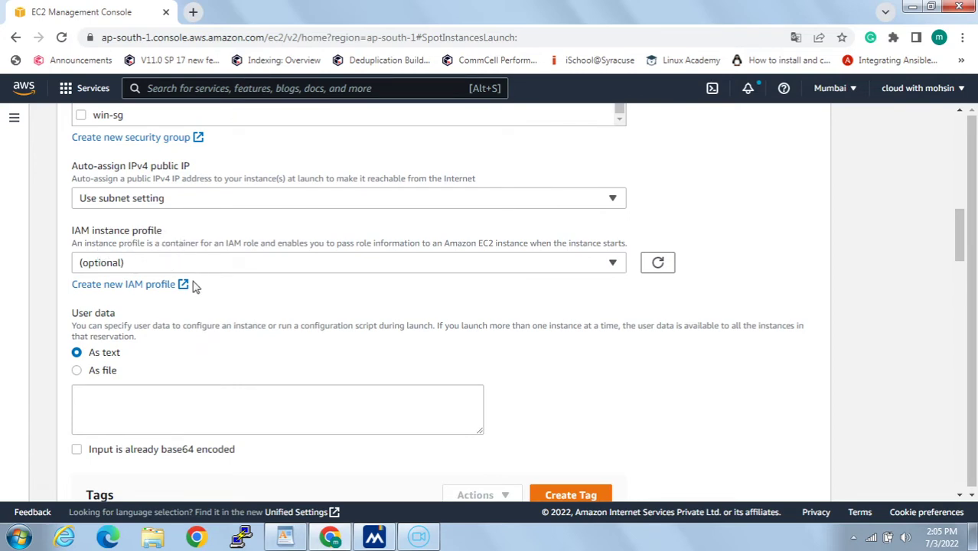
pyautogui.scroll(-1, 191, 285)
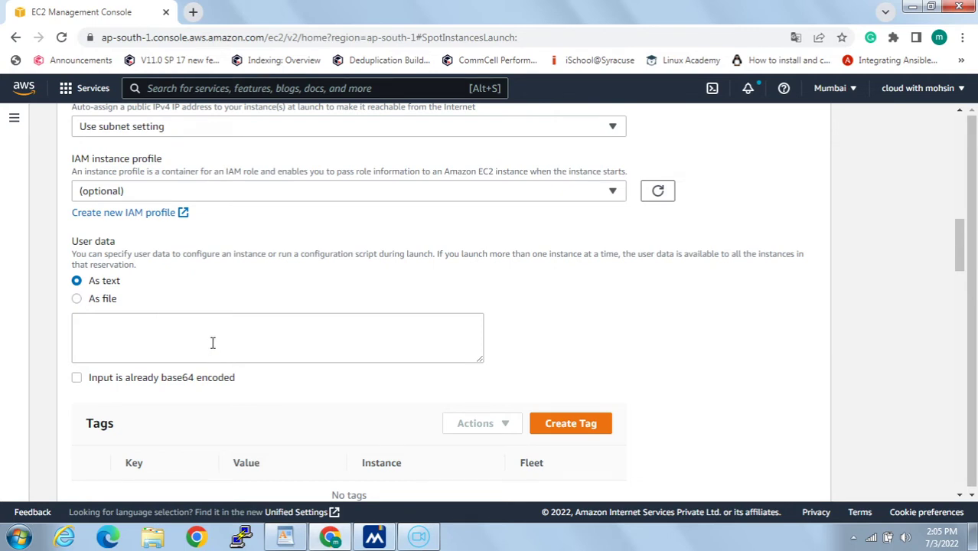
pyautogui.scroll(-1, 148, 329)
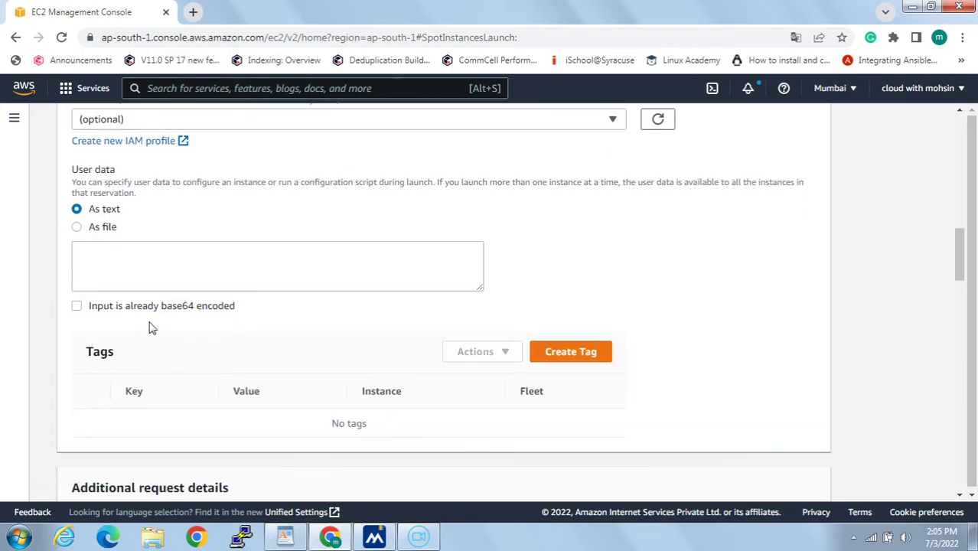
pyautogui.scroll(-2, 230, 315)
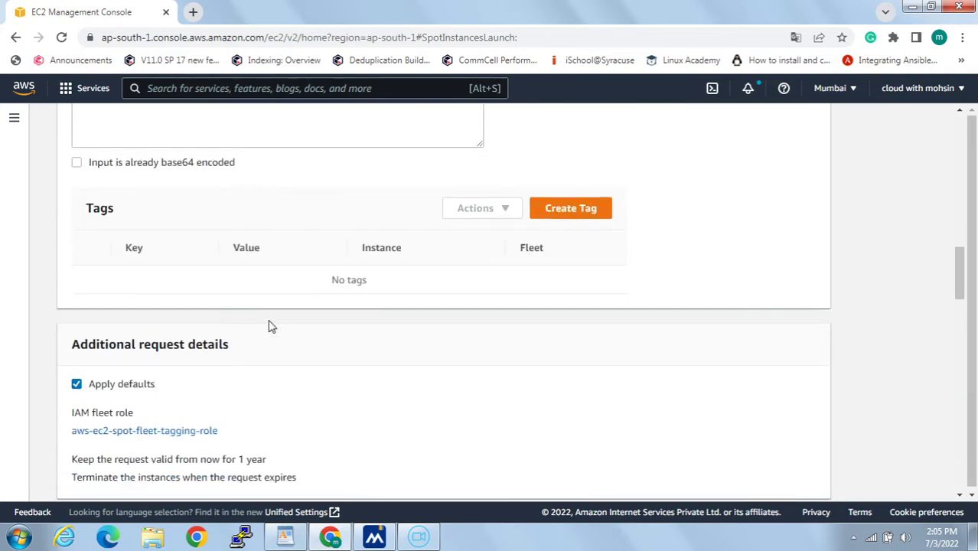
pyautogui.click(571, 209)
pyautogui.click(351, 316)
pyautogui.write('Name')
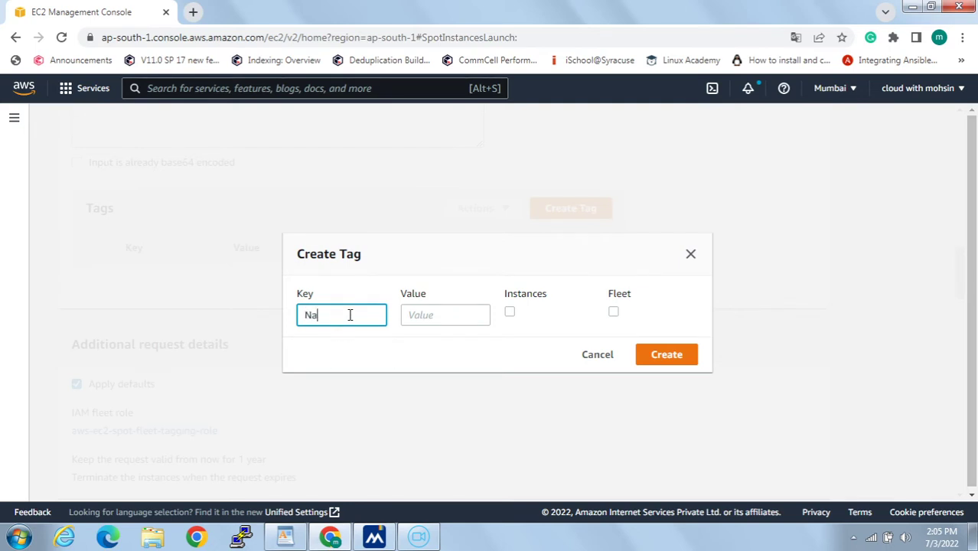
pyautogui.click(468, 321)
pyautogui.write('spot-instances')
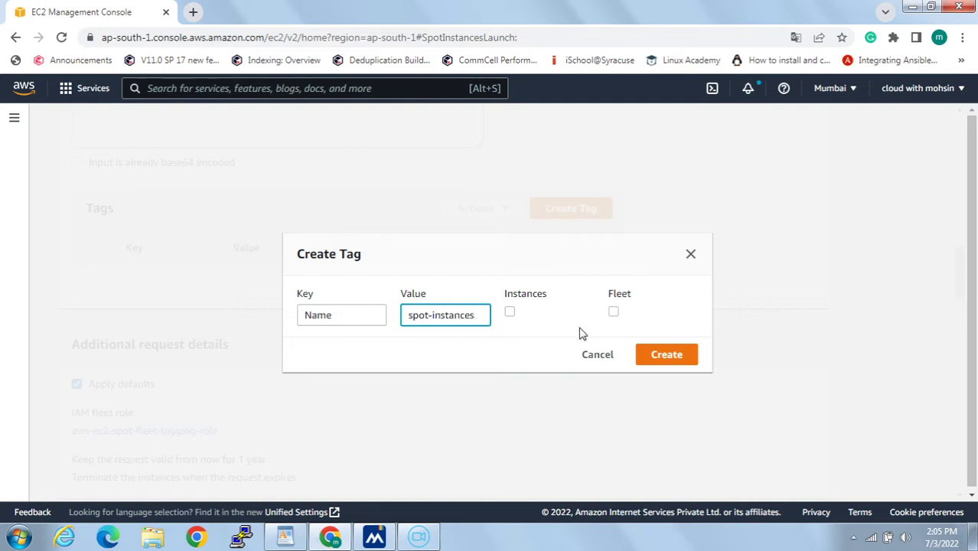
pyautogui.click(666, 355)
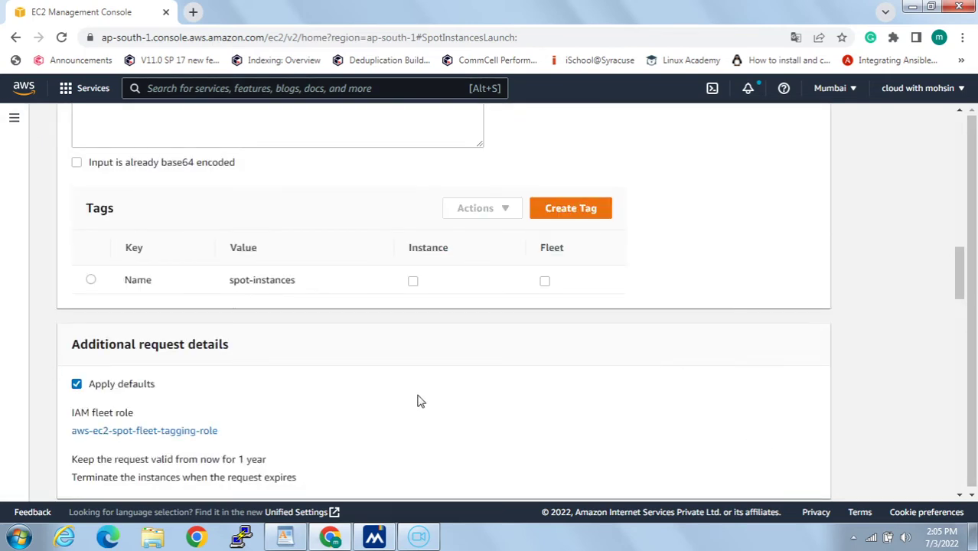
pyautogui.scroll(-1, 140, 389)
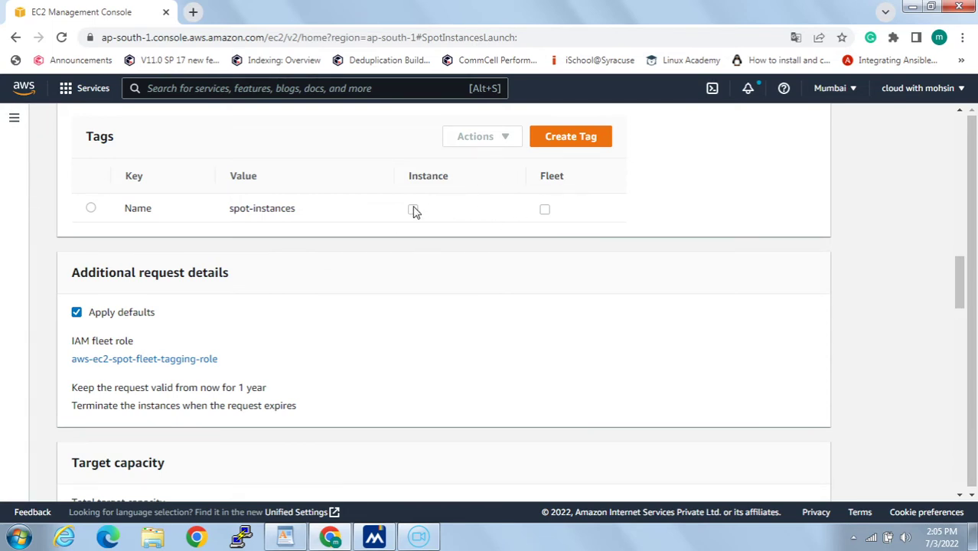
pyautogui.click(91, 208)
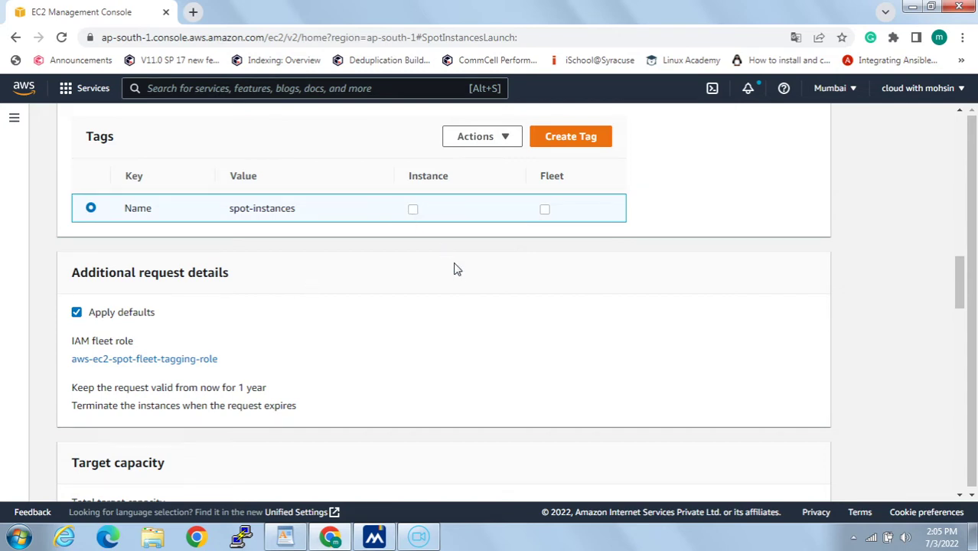
# Step: Set the total target capacity of the fleet to 5, counted in instances
pyautogui.scroll(-1, 259, 280)
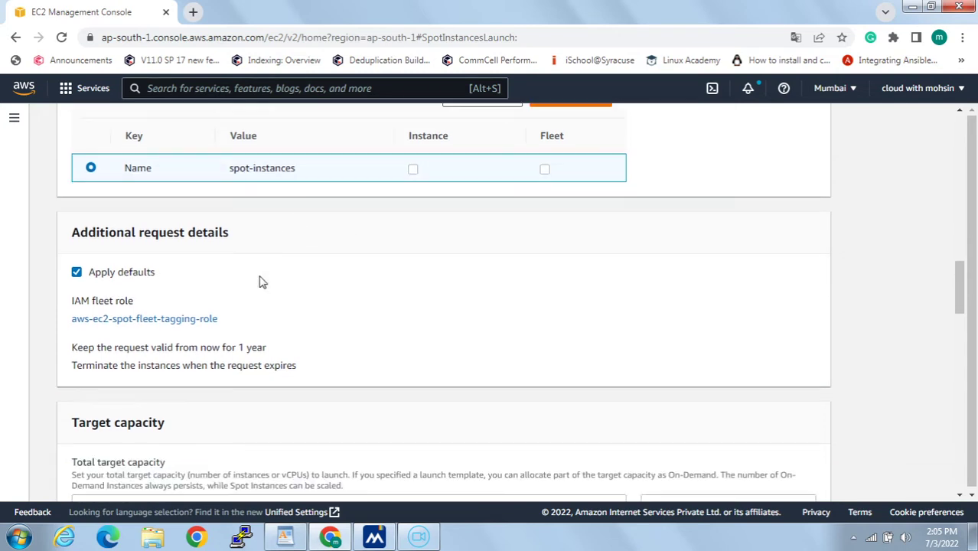
pyautogui.scroll(-1, 241, 293)
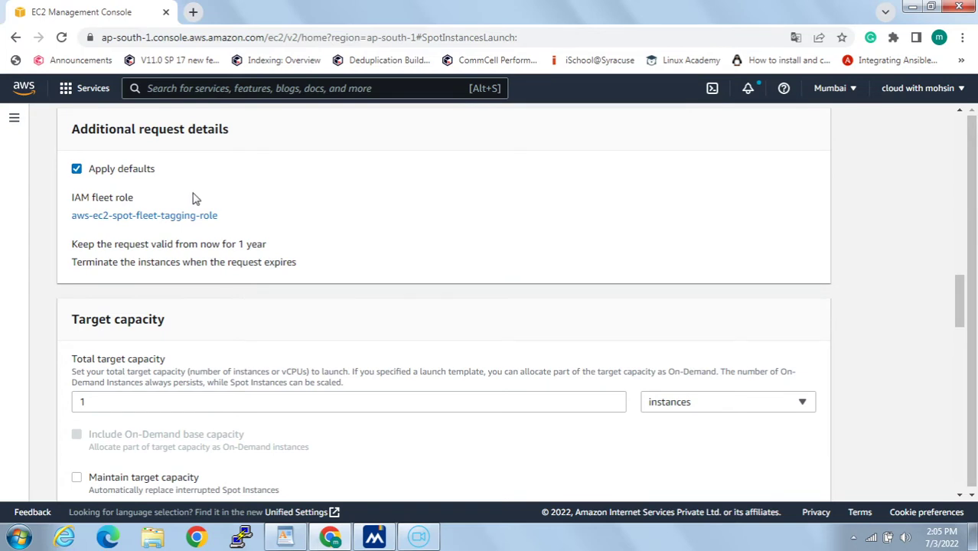
pyautogui.scroll(-1, 203, 291)
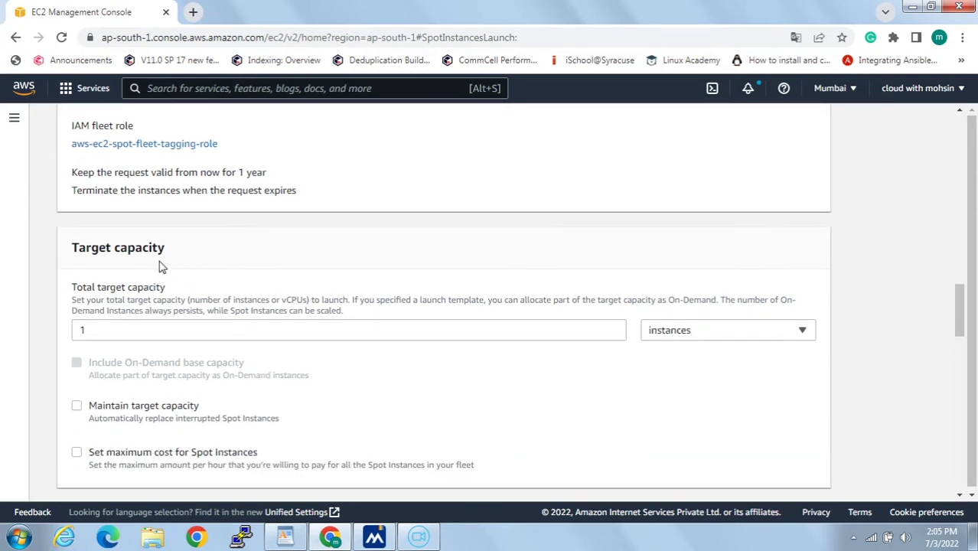
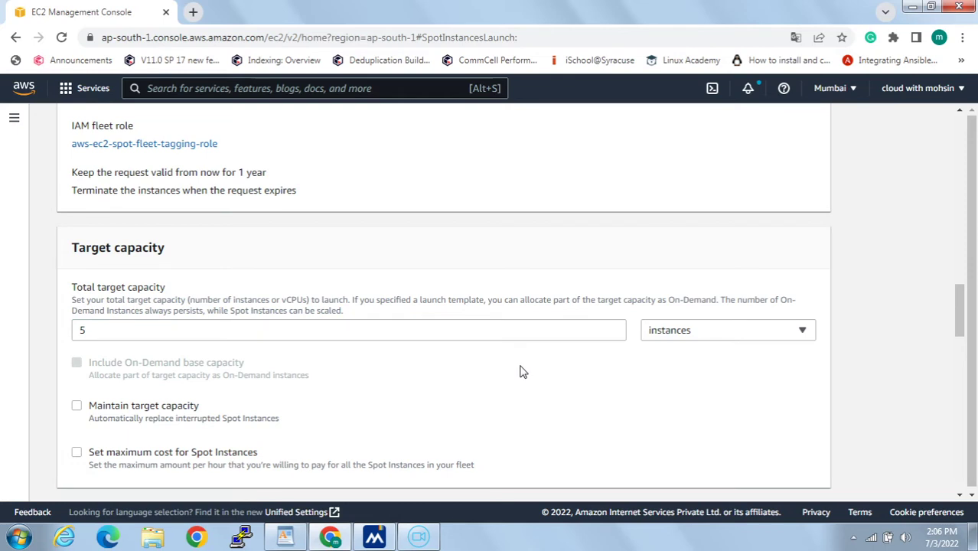
pyautogui.click(685, 339)
pyautogui.click(683, 358)
pyautogui.click(694, 338)
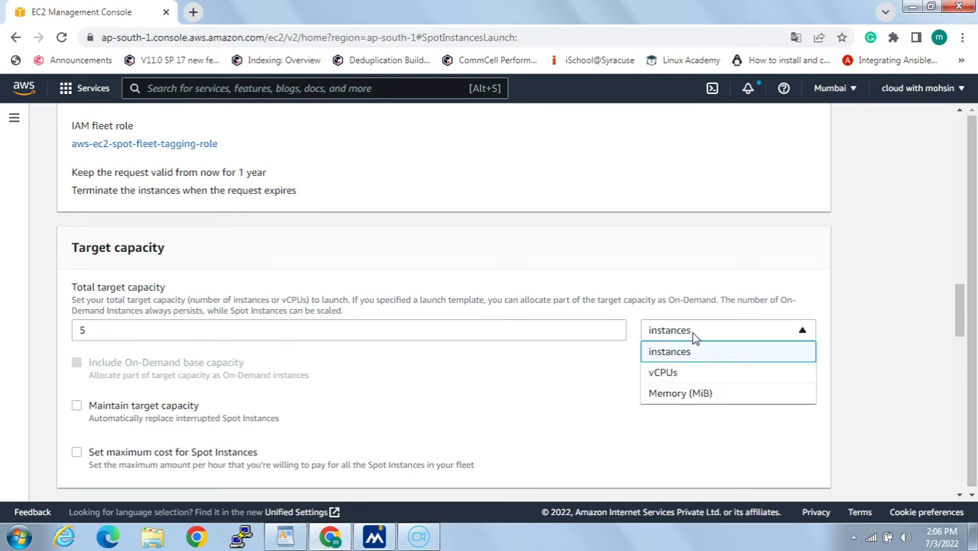
pyautogui.click(567, 386)
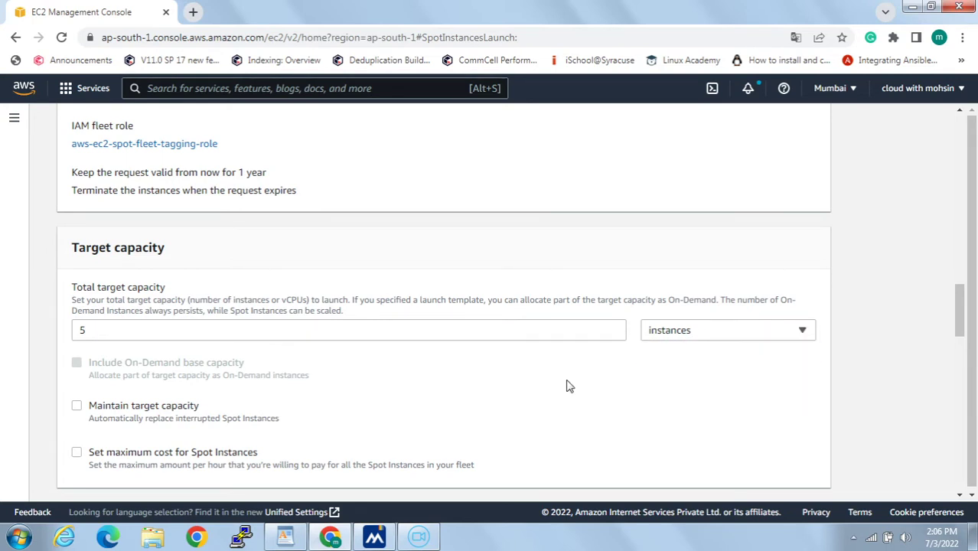
# Step: Enable Maintain target capacity so that interrupted Spot Instances are replaced automatically
pyautogui.scroll(-1, 640, 357)
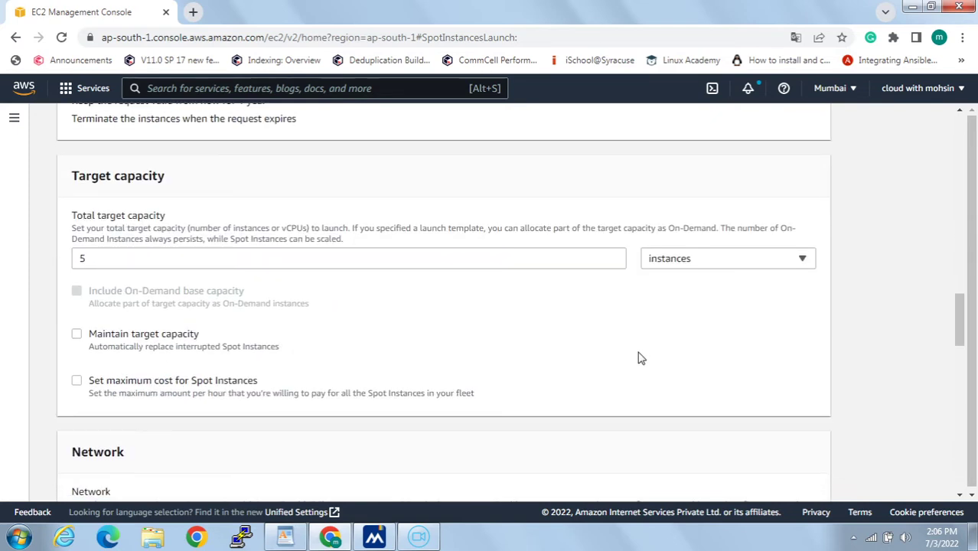
pyautogui.scroll(-1, 640, 360)
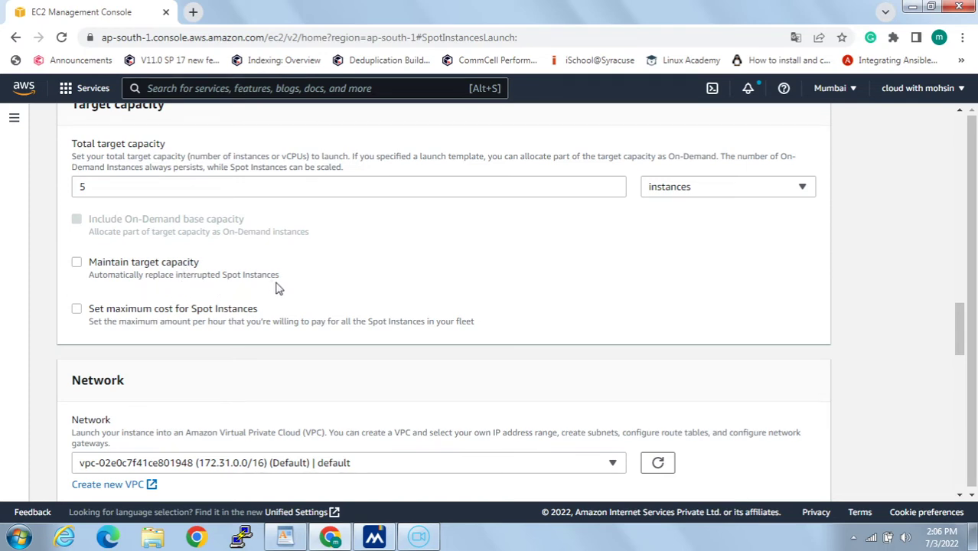
pyautogui.scroll(1, 278, 288)
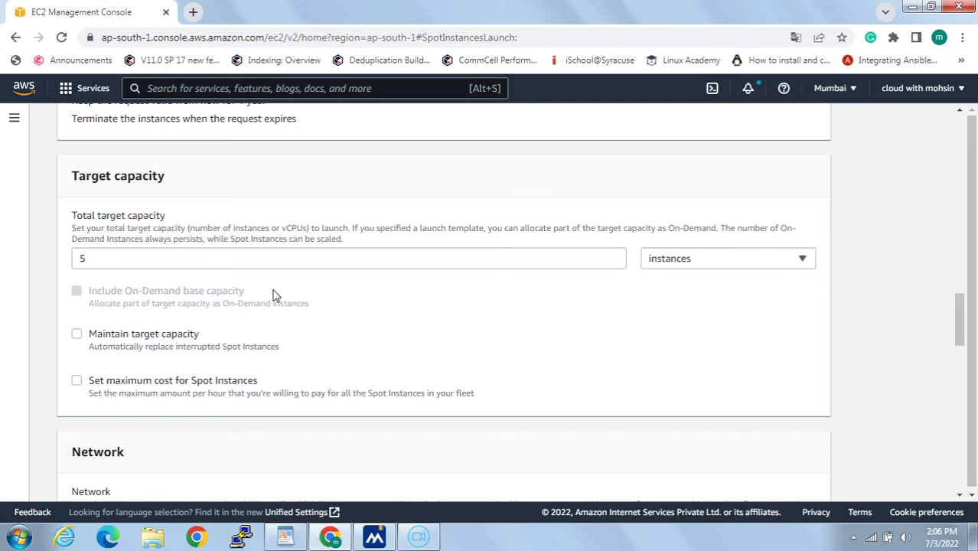
pyautogui.click(102, 337)
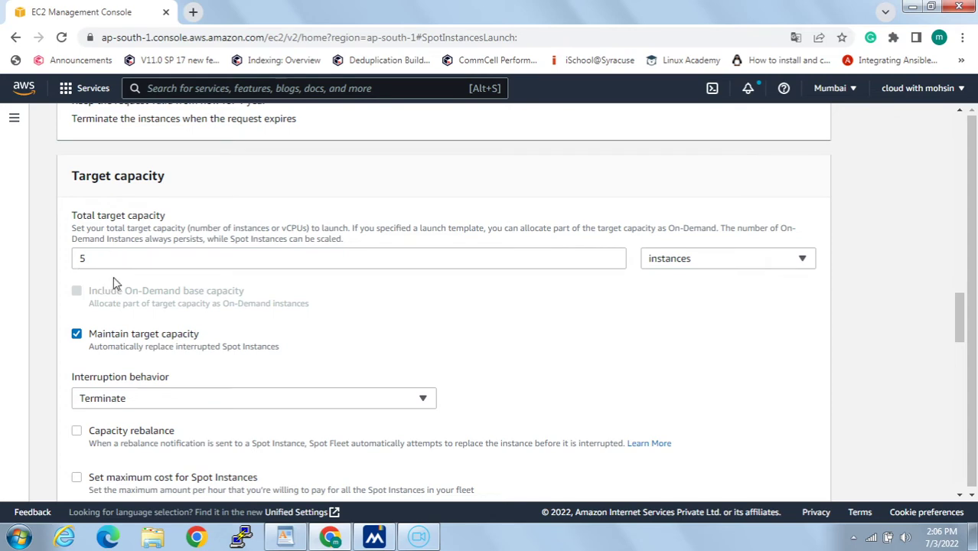
# Step: Try Stop as the fleet's interruption behavior, and set it back to Terminate
pyautogui.scroll(-2, 203, 336)
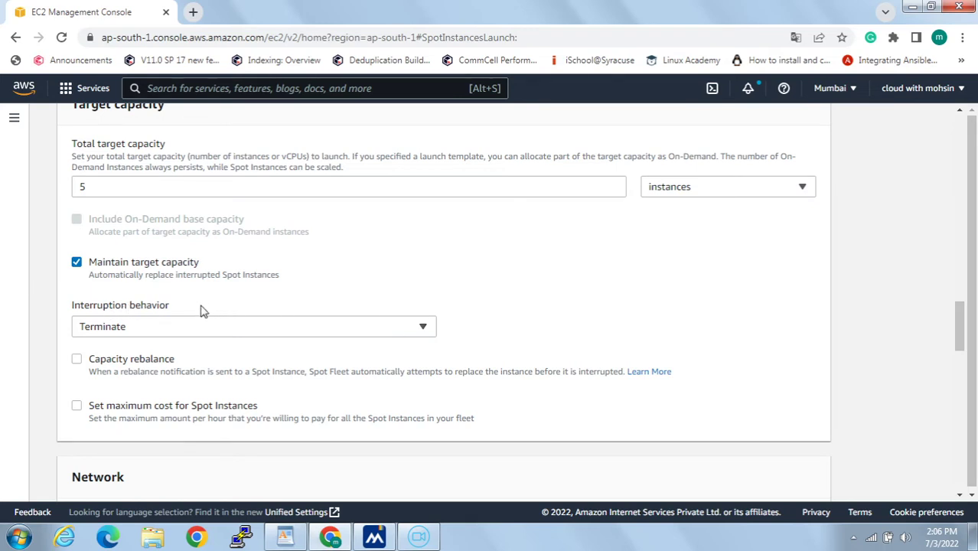
pyautogui.click(198, 331)
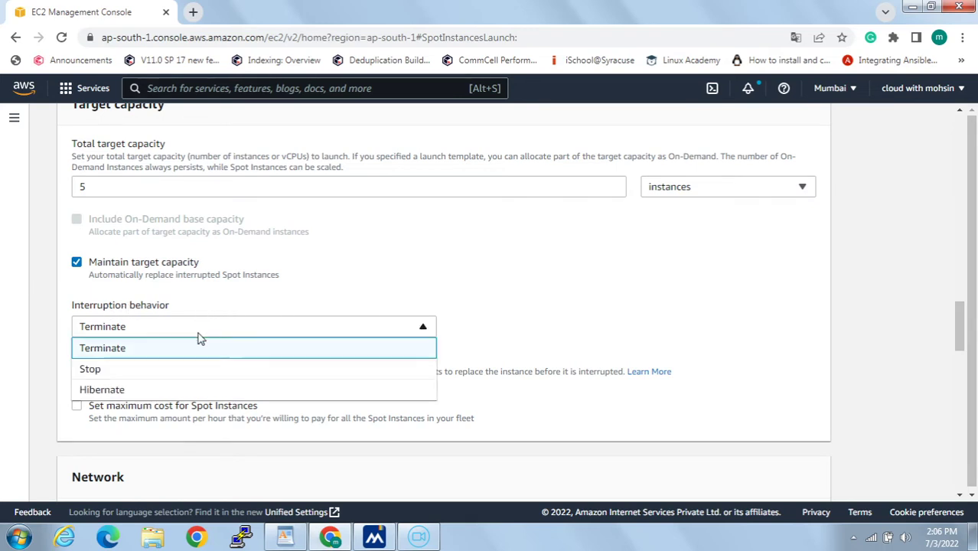
pyautogui.click(145, 352)
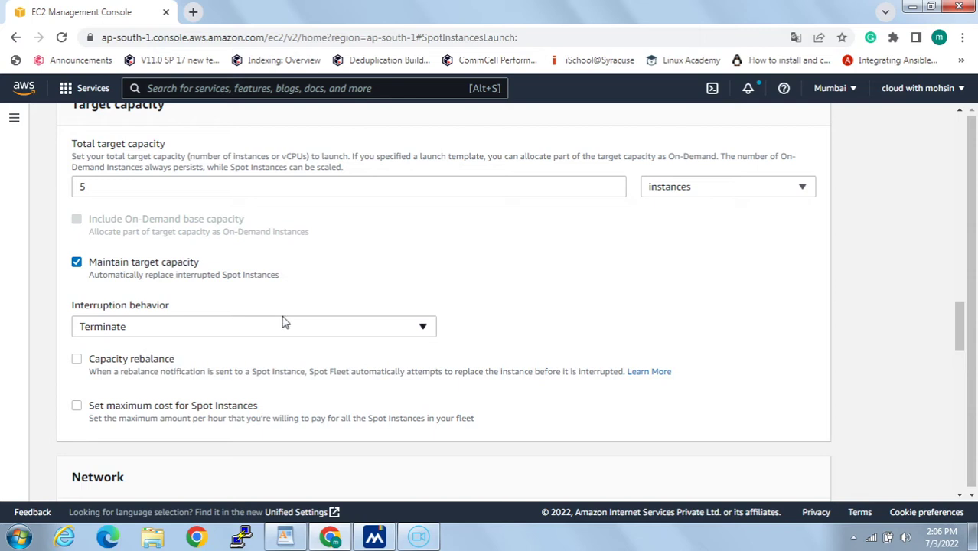
pyautogui.click(145, 331)
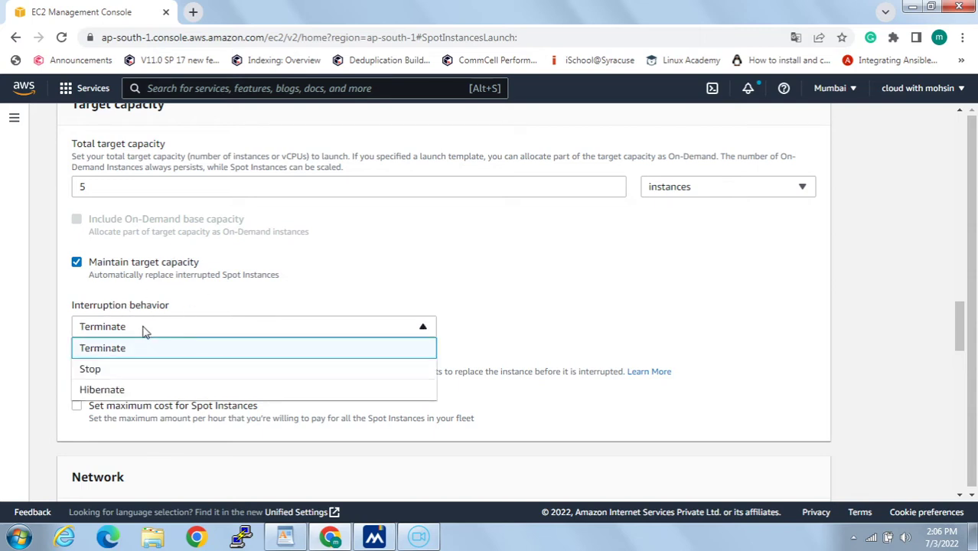
pyautogui.click(121, 374)
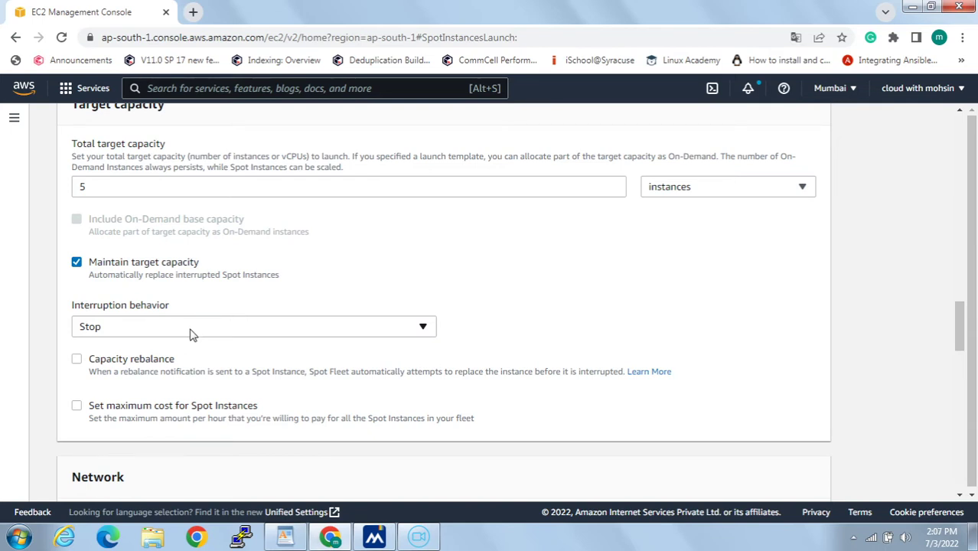
pyautogui.moveTo(98, 190); pyautogui.dragTo(66, 194)
pyautogui.click(298, 330)
pyautogui.click(162, 352)
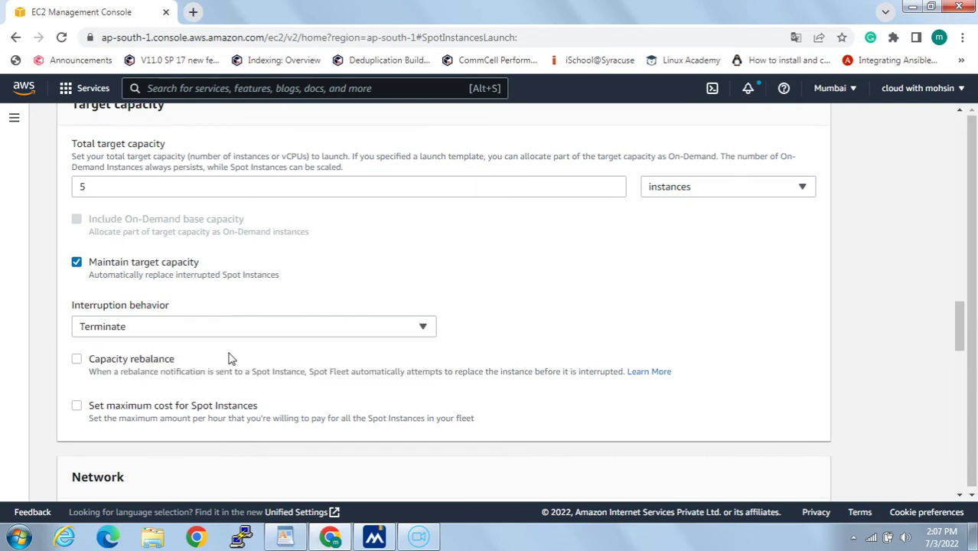
# Step: Review the capacity rebalance and maximum cost options and the fleet's network and Availability Zone choices
pyautogui.scroll(-1, 230, 356)
pyautogui.scroll(-1, 190, 306)
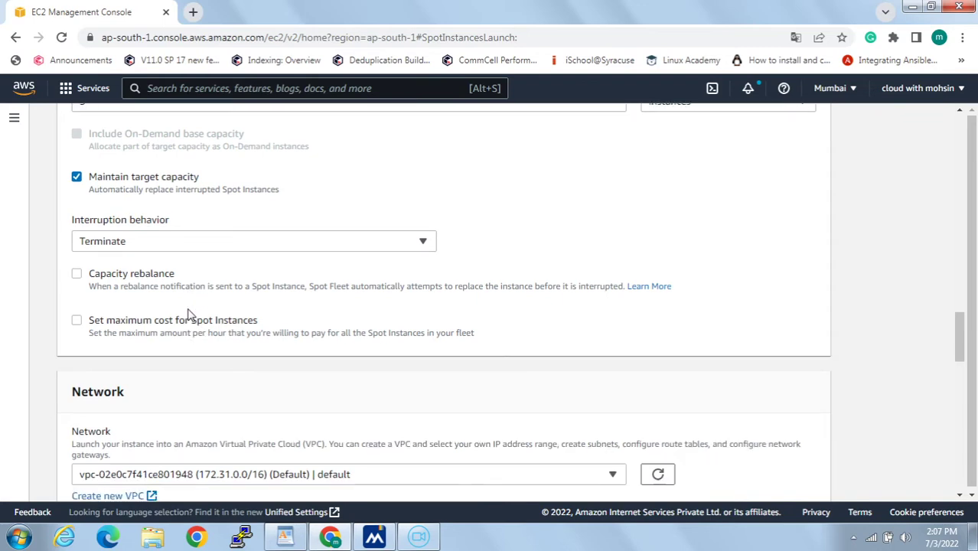
pyautogui.scroll(-2, 262, 284)
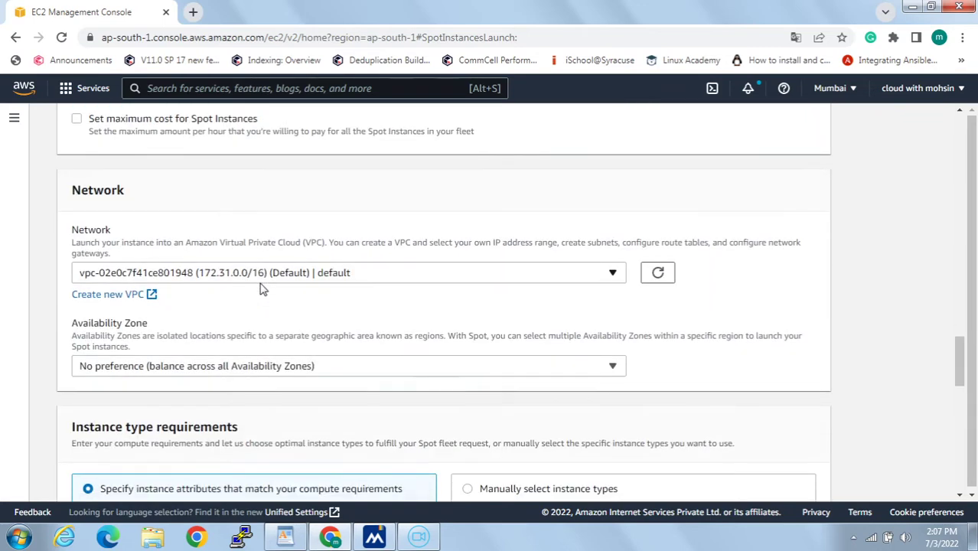
pyautogui.scroll(-1, 261, 295)
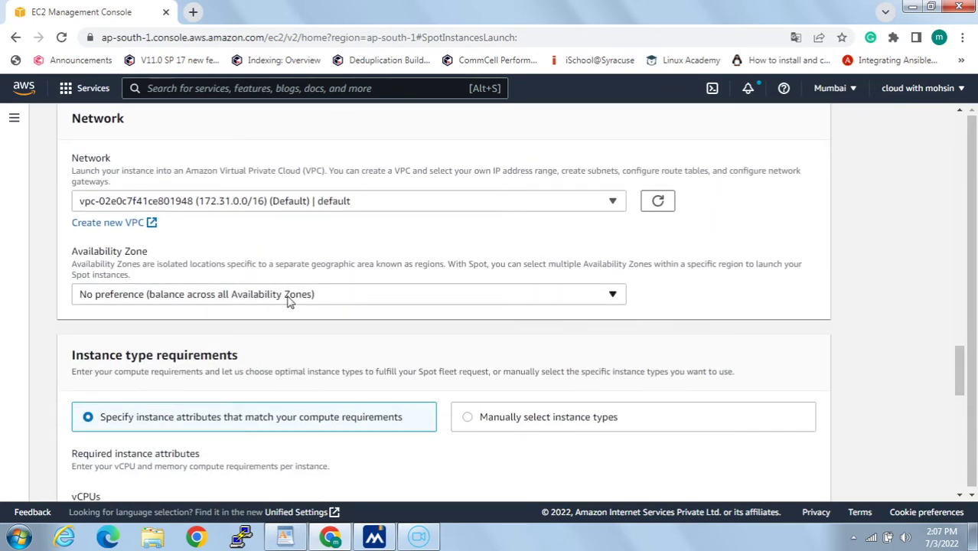
pyautogui.click(289, 300)
pyautogui.click(289, 299)
# Step: Set the required vCPUs per instance to a minimum of 1 and a maximum of 10
pyautogui.scroll(-1, 300, 306)
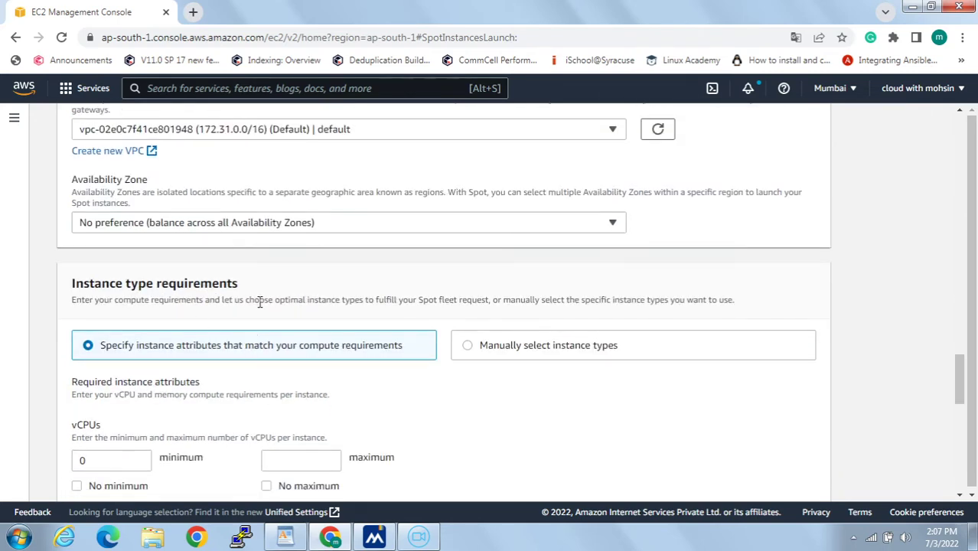
pyautogui.scroll(-2, 260, 302)
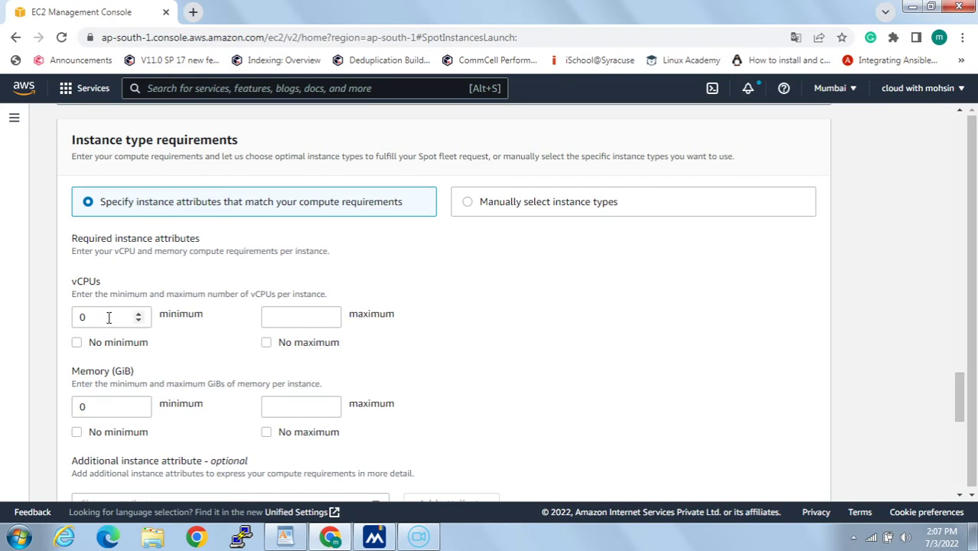
pyautogui.moveTo(108, 317); pyautogui.dragTo(74, 317)
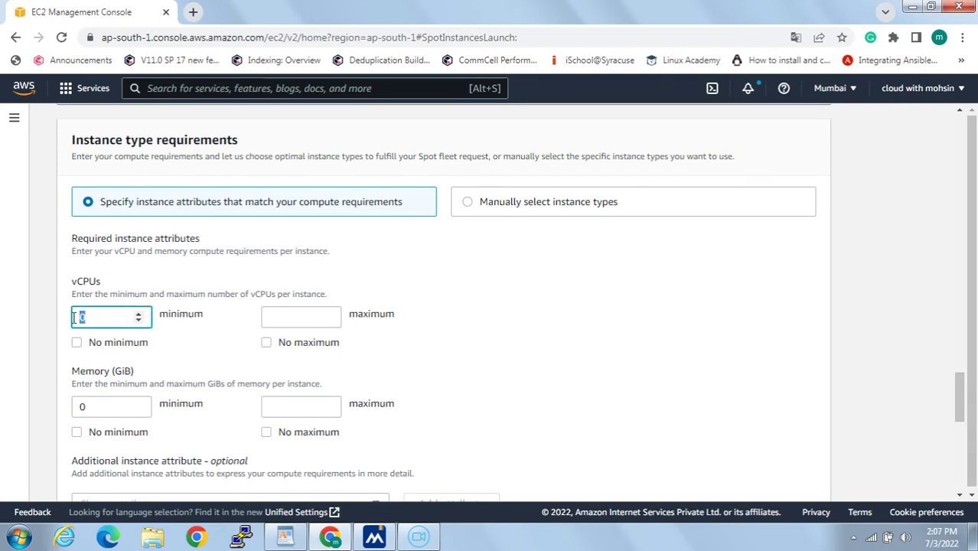
pyautogui.write('1')
pyautogui.click(234, 365)
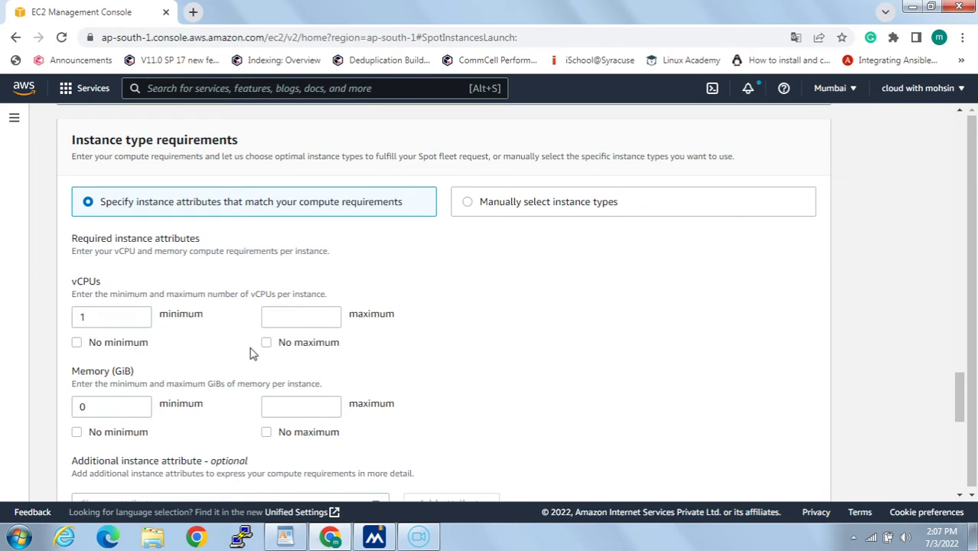
pyautogui.click(282, 316)
pyautogui.write('10')
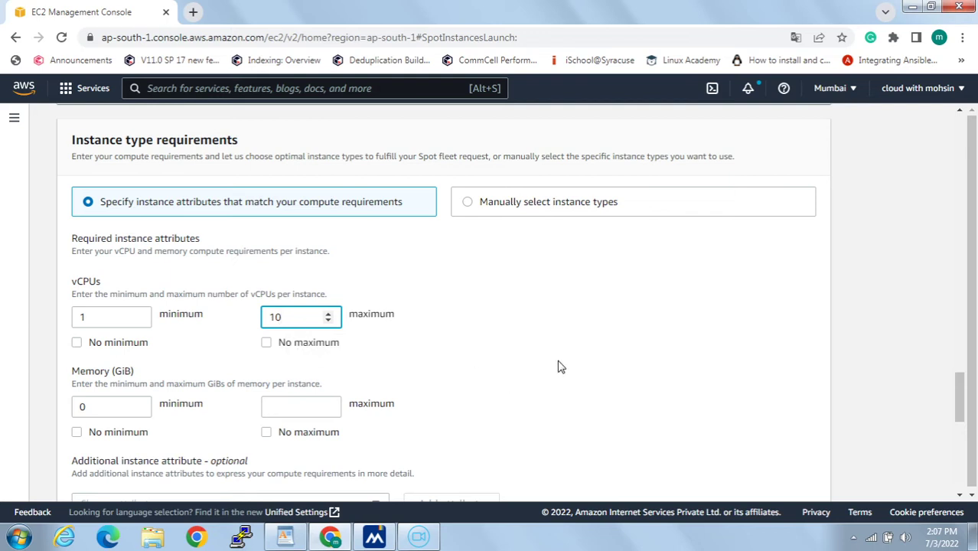
pyautogui.click(558, 368)
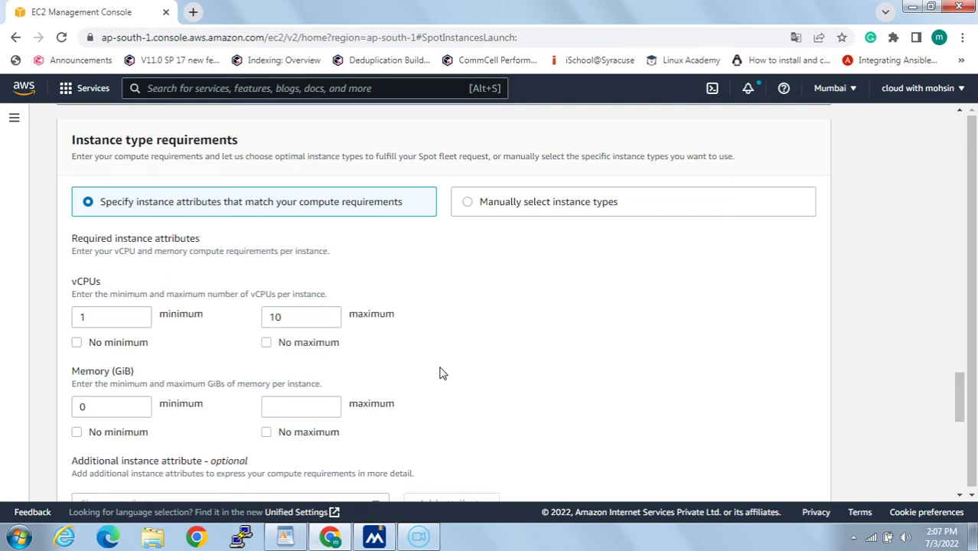
# Step: Set the required memory per instance to a minimum of 1 GiB and a maximum of 16 GiB
pyautogui.scroll(-1, 440, 372)
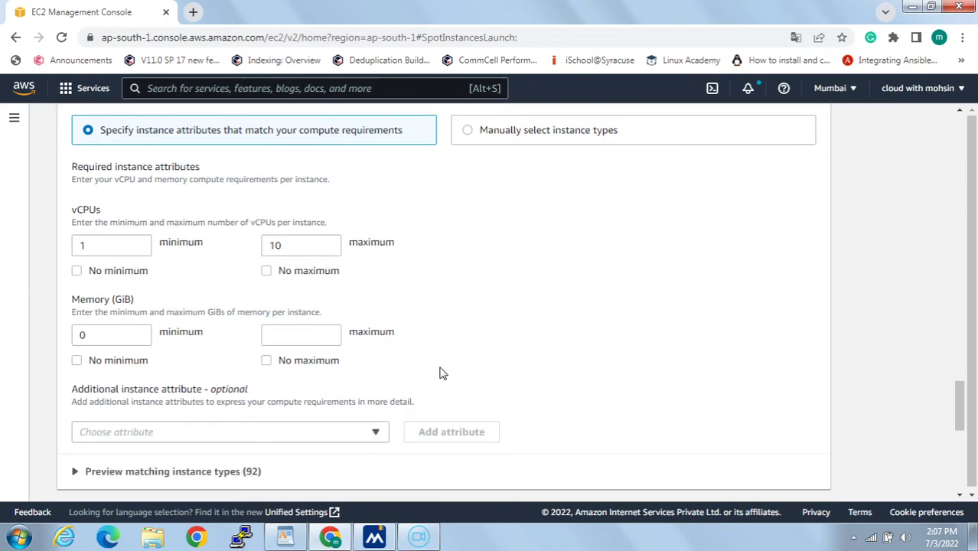
pyautogui.doubleClick(82, 335)
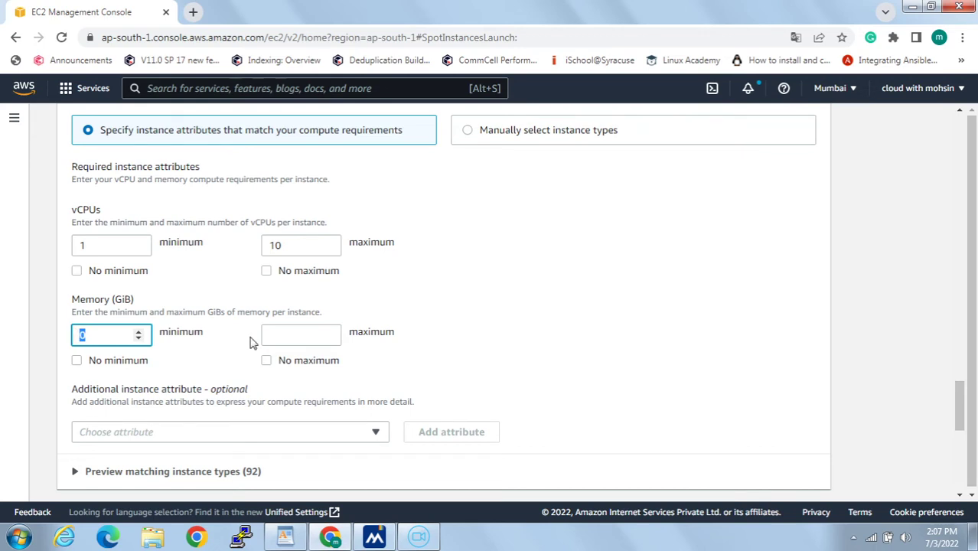
pyautogui.write('1')
pyautogui.click(354, 332)
pyautogui.click(285, 327)
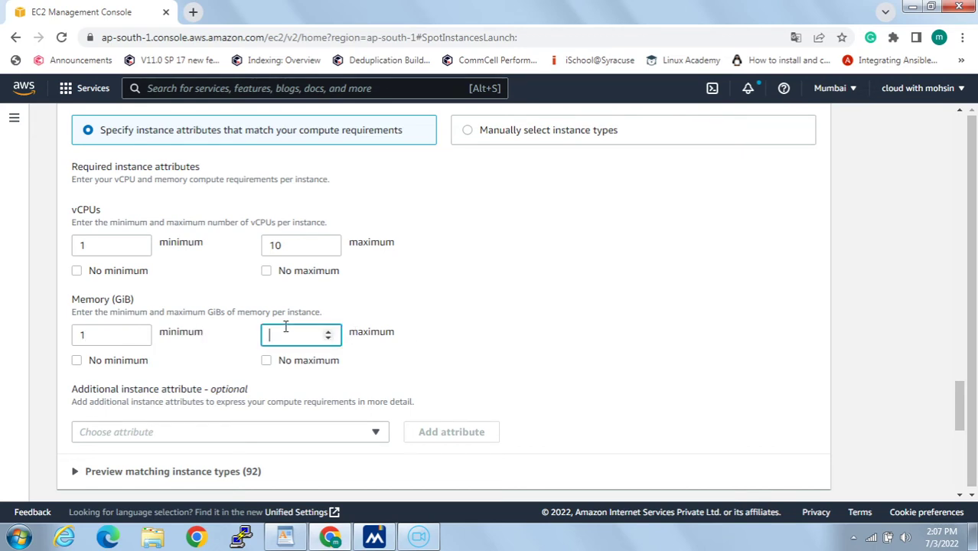
pyautogui.write('16')
pyautogui.click(618, 354)
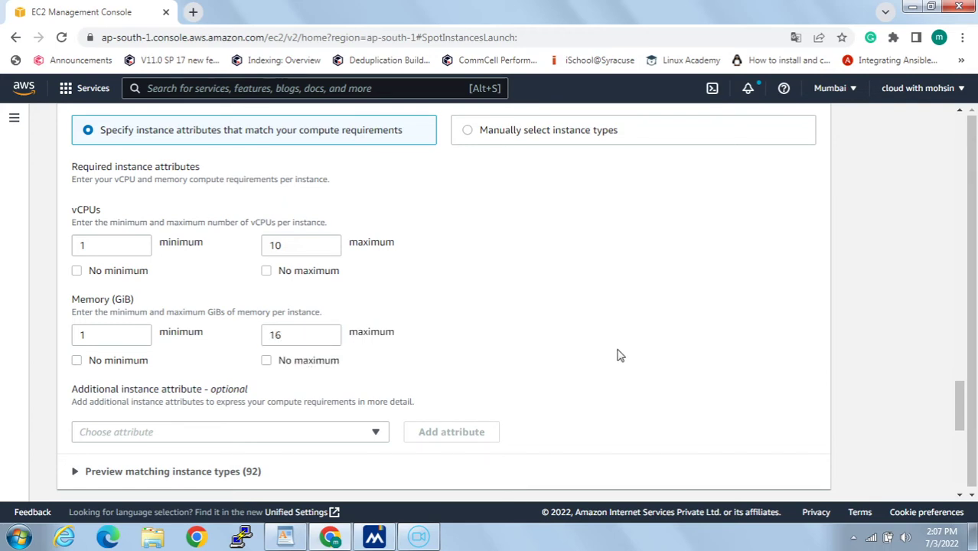
pyautogui.scroll(-1, 579, 321)
pyautogui.scroll(-1, 290, 122)
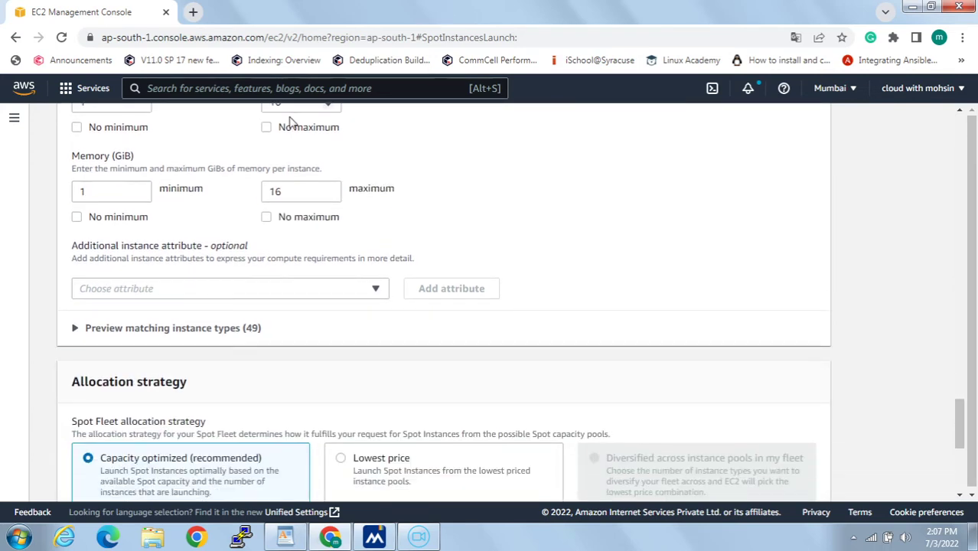
pyautogui.scroll(2, 279, 212)
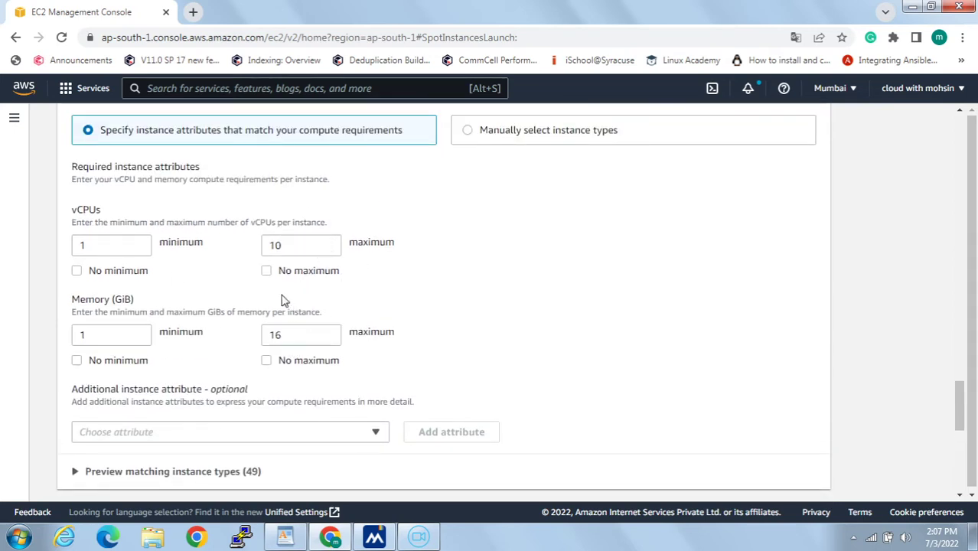
# Step: Try Lowest price as the fleet's allocation strategy, check the estimated hourly price and savings, and set it back to Capacity optimized
pyautogui.scroll(-3, 303, 306)
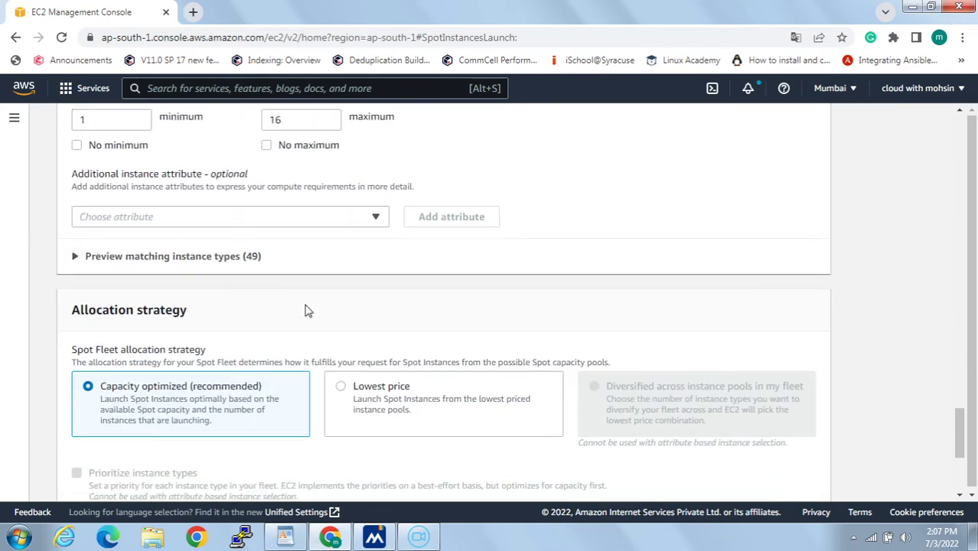
pyautogui.scroll(-1, 306, 311)
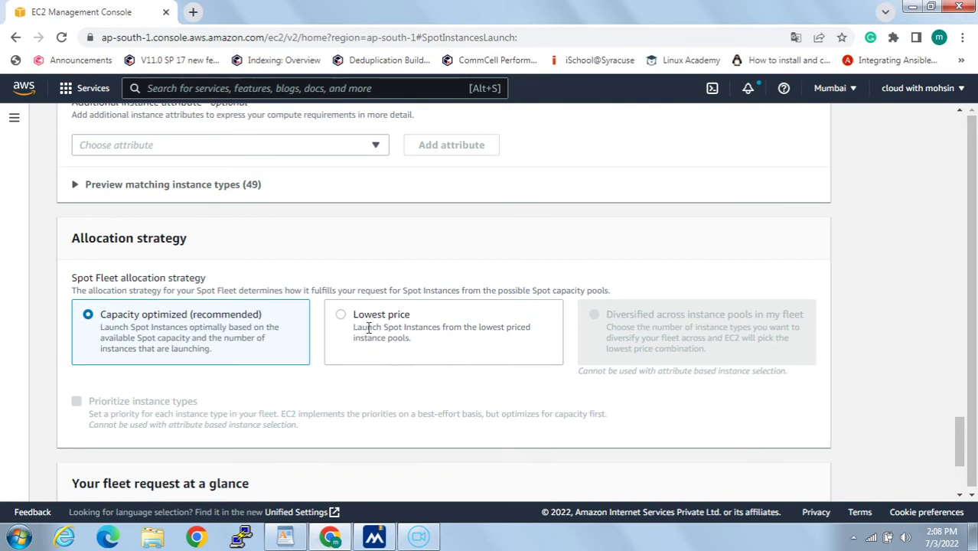
pyautogui.click(343, 322)
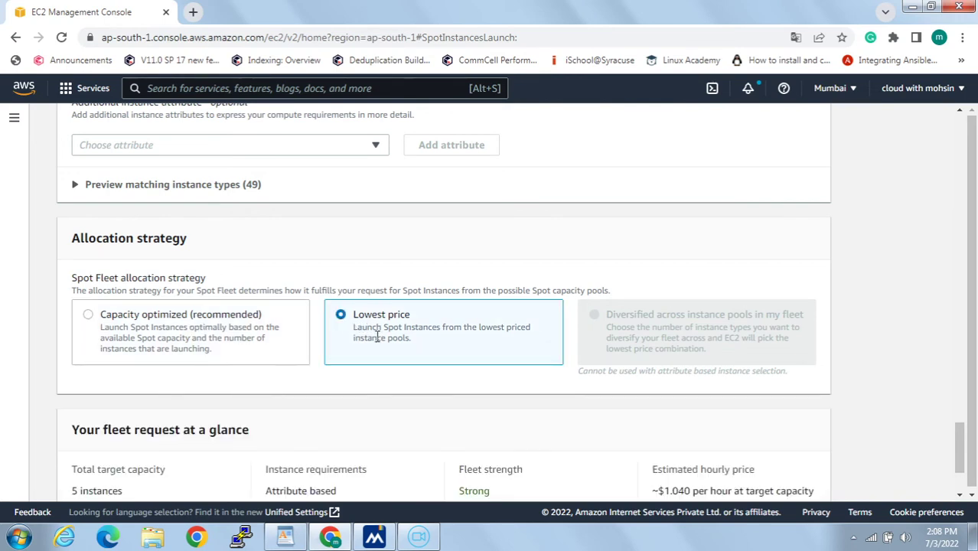
pyautogui.scroll(-1, 395, 350)
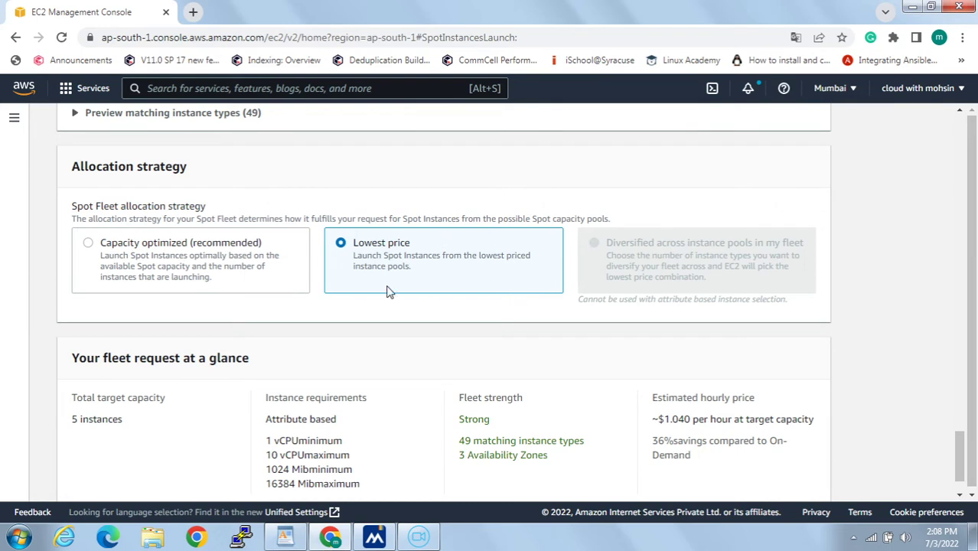
pyautogui.scroll(-1, 412, 279)
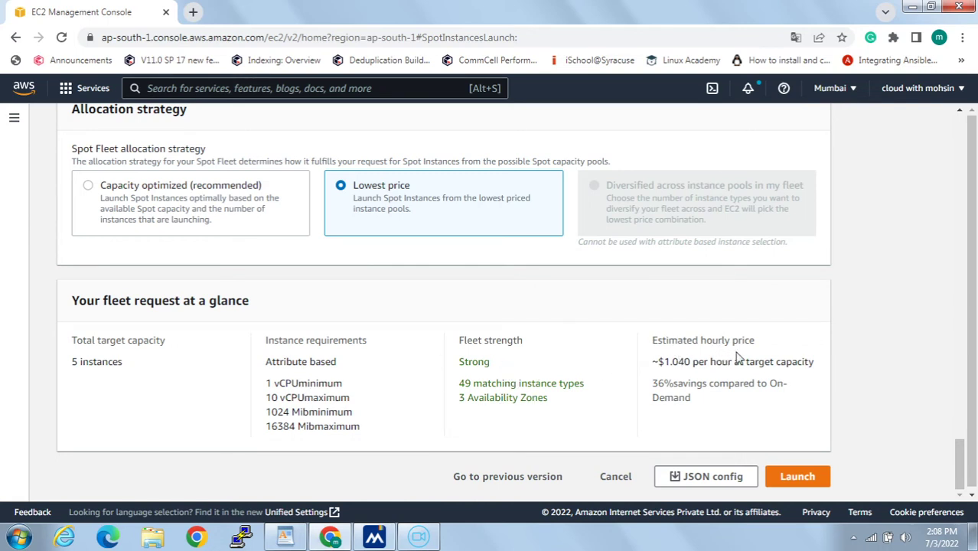
pyautogui.moveTo(665, 362); pyautogui.dragTo(799, 366)
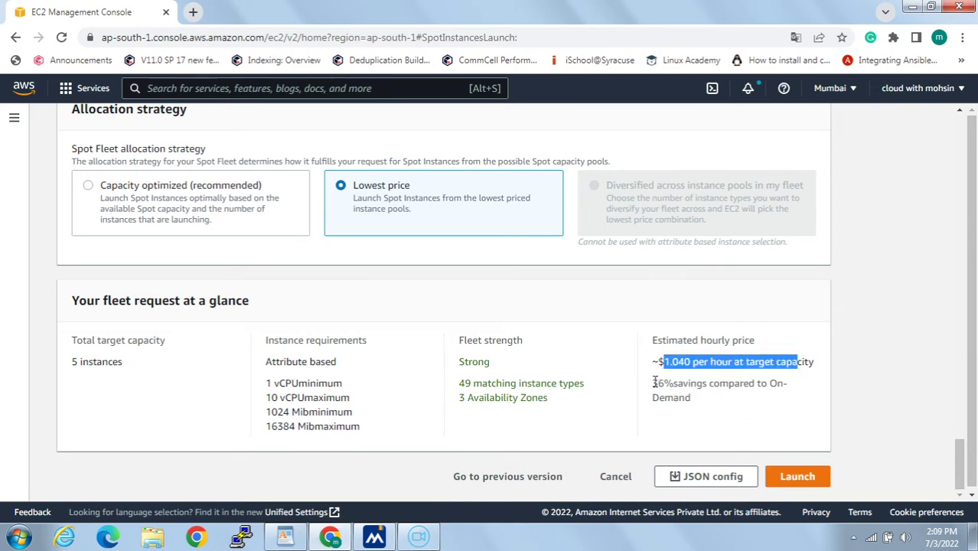
pyautogui.moveTo(655, 383); pyautogui.dragTo(765, 399)
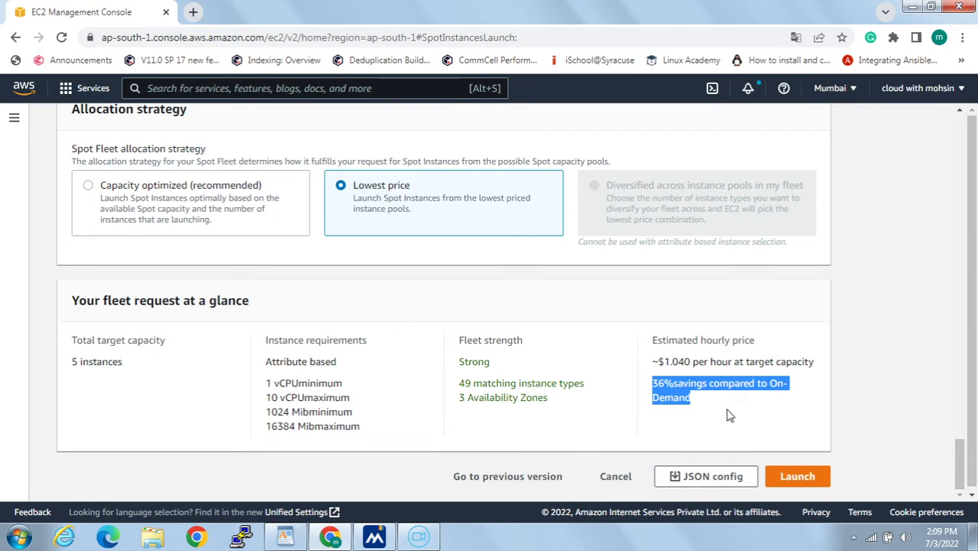
pyautogui.click(410, 227)
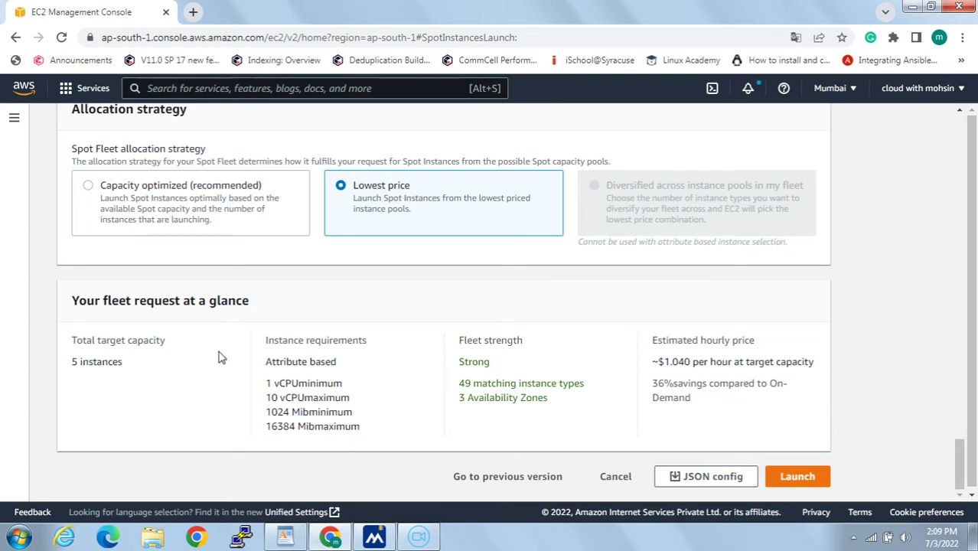
pyautogui.click(88, 188)
pyautogui.scroll(-2, 868, 339)
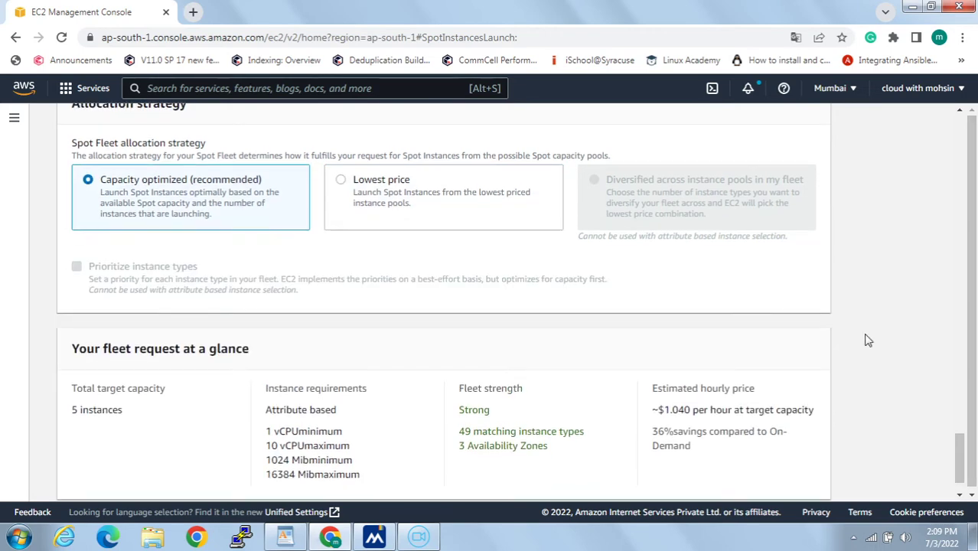
# Step: Try to launch the Spot Fleet request with the current configuration
pyautogui.scroll(-1, 689, 356)
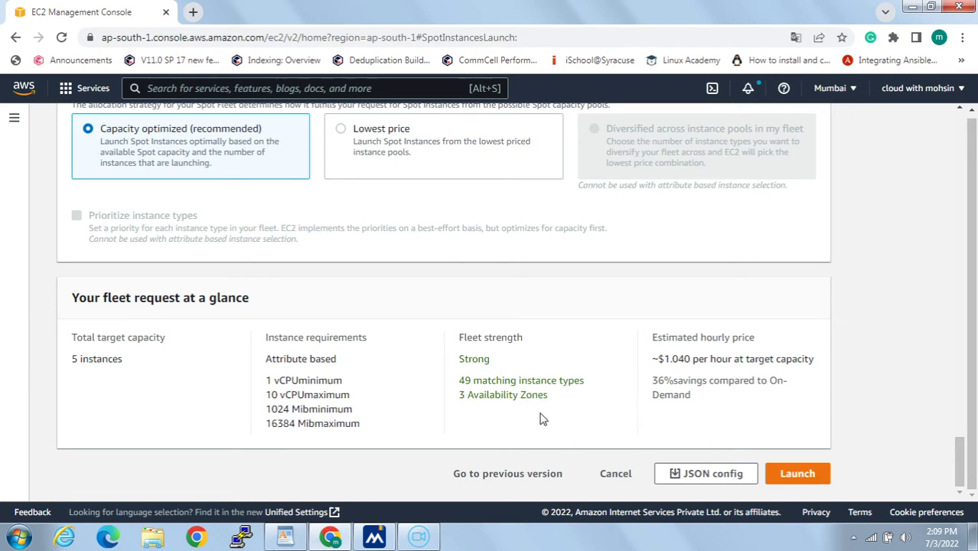
pyautogui.click(825, 479)
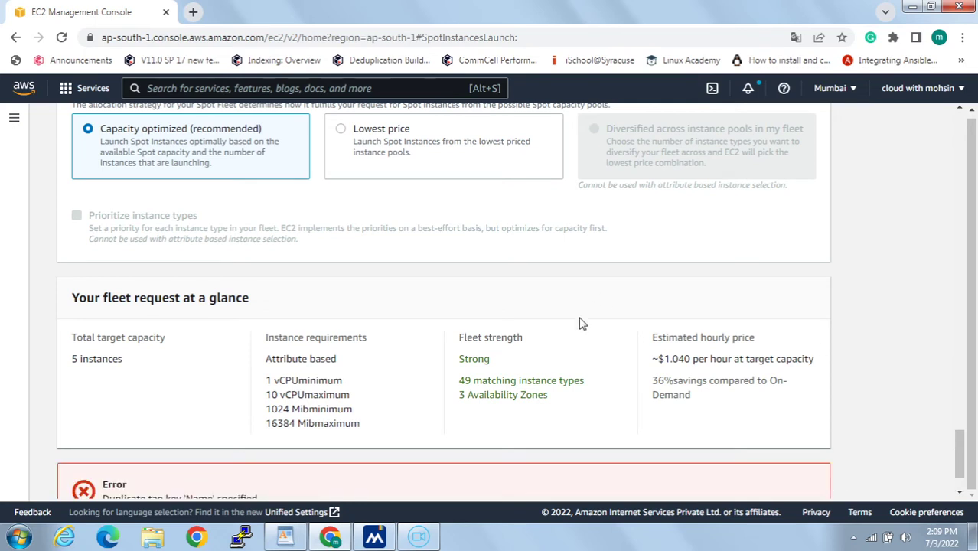
pyautogui.scroll(-1, 578, 345)
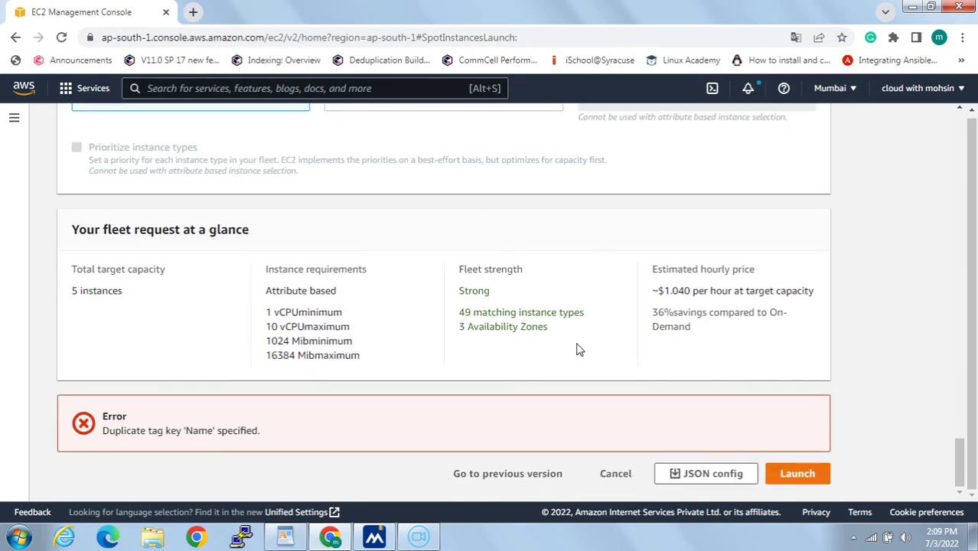
# Step: Delete the Name tag with the value spot-instances from the fleet's launch parameters
pyautogui.scroll(7, 578, 348)
pyautogui.scroll(12, 211, 351)
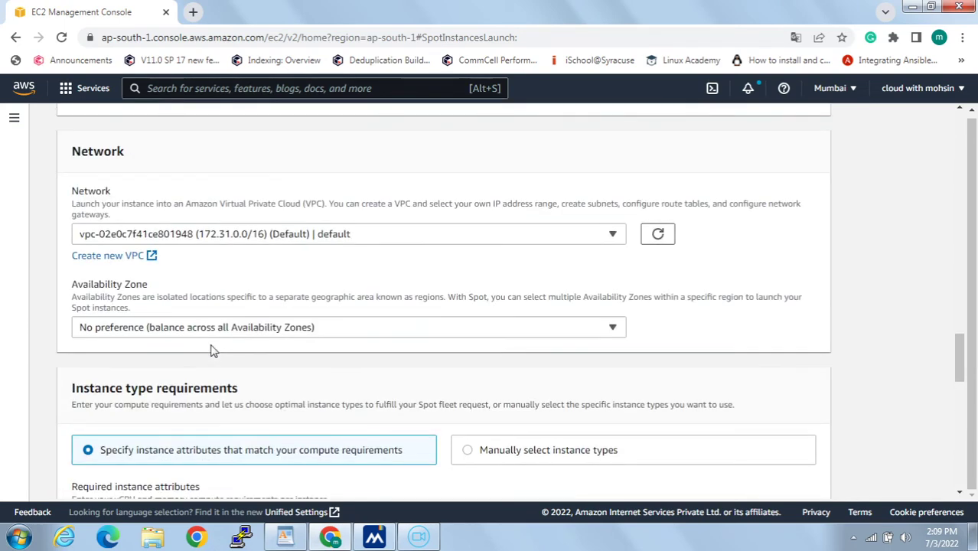
pyautogui.scroll(2, 236, 365)
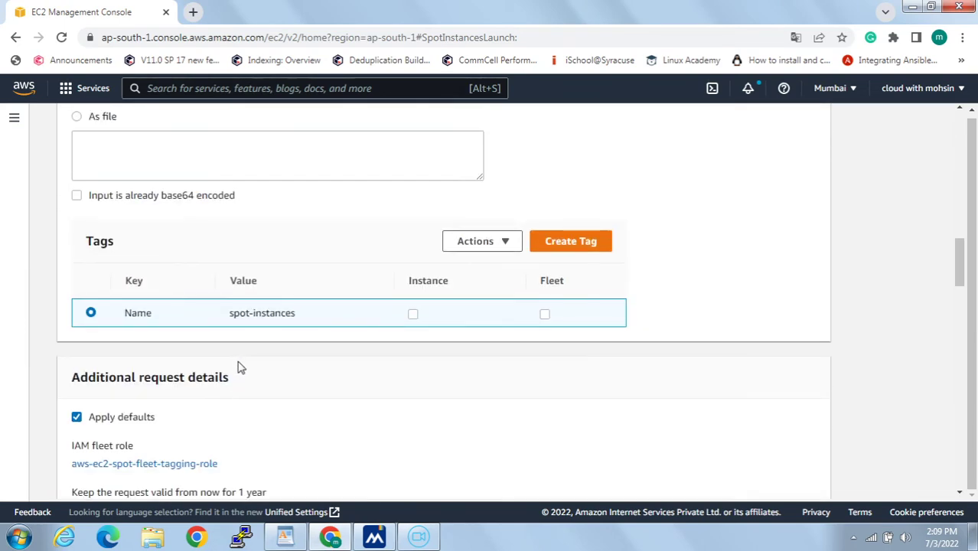
pyautogui.scroll(4, 206, 341)
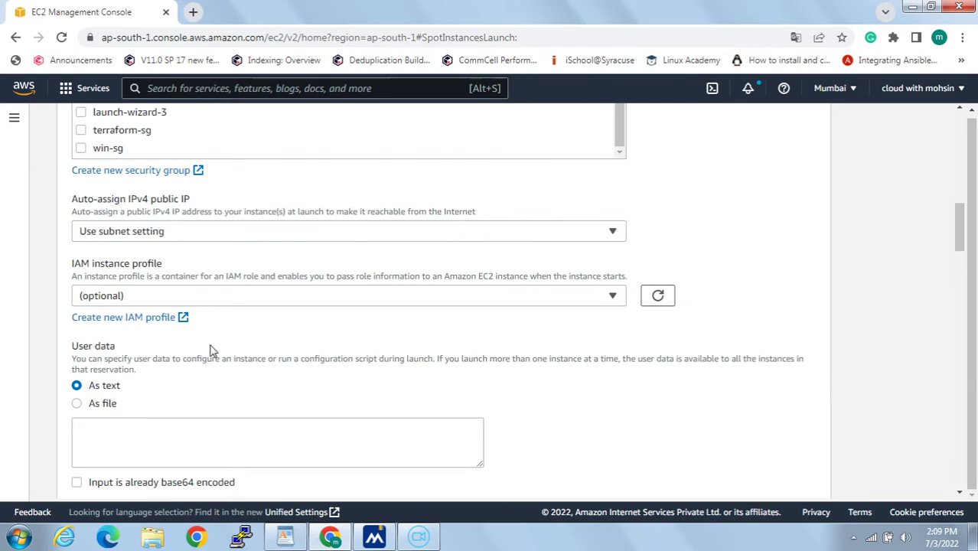
pyautogui.scroll(-2, 211, 348)
pyautogui.scroll(-1, 280, 409)
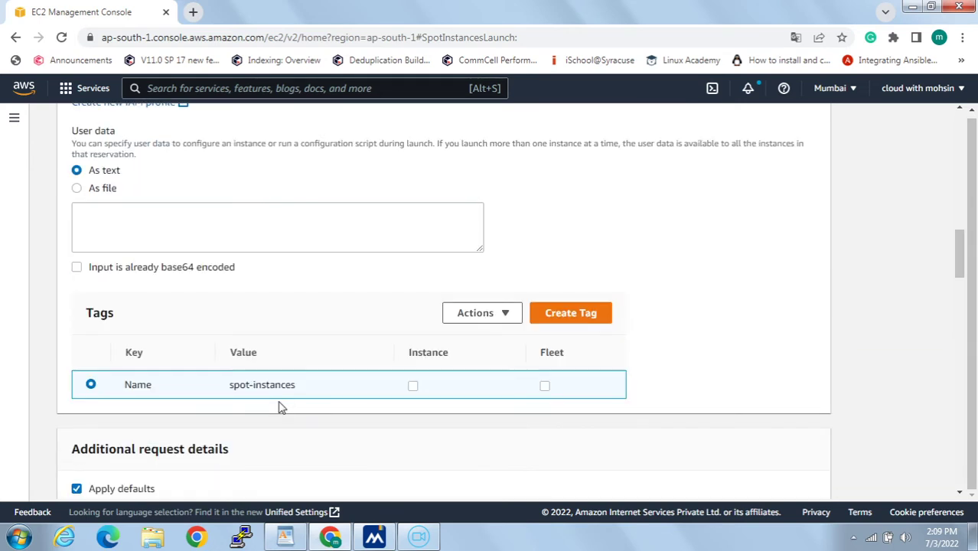
pyautogui.click(512, 320)
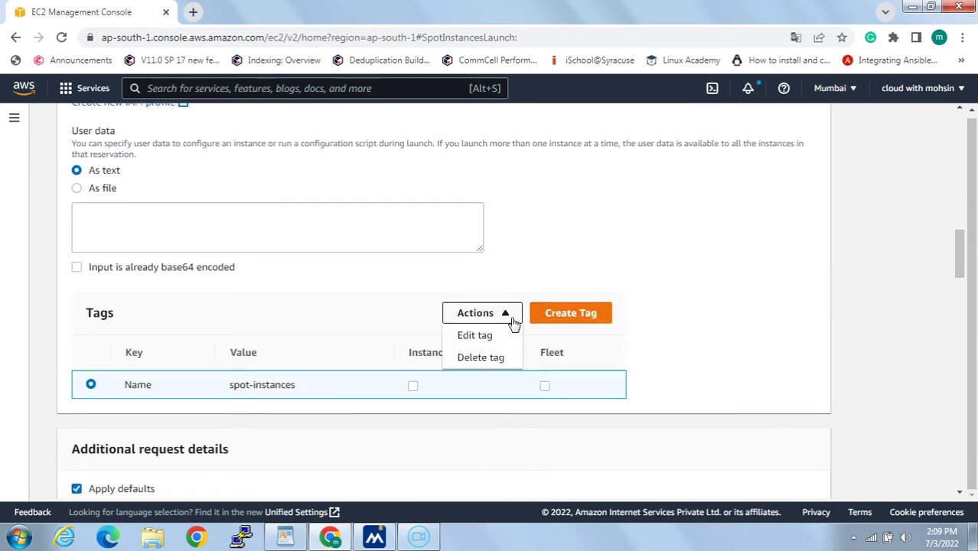
pyautogui.click(491, 356)
# Step: Launch the Spot Fleet request again with the tag list empty
pyautogui.scroll(-12, 409, 401)
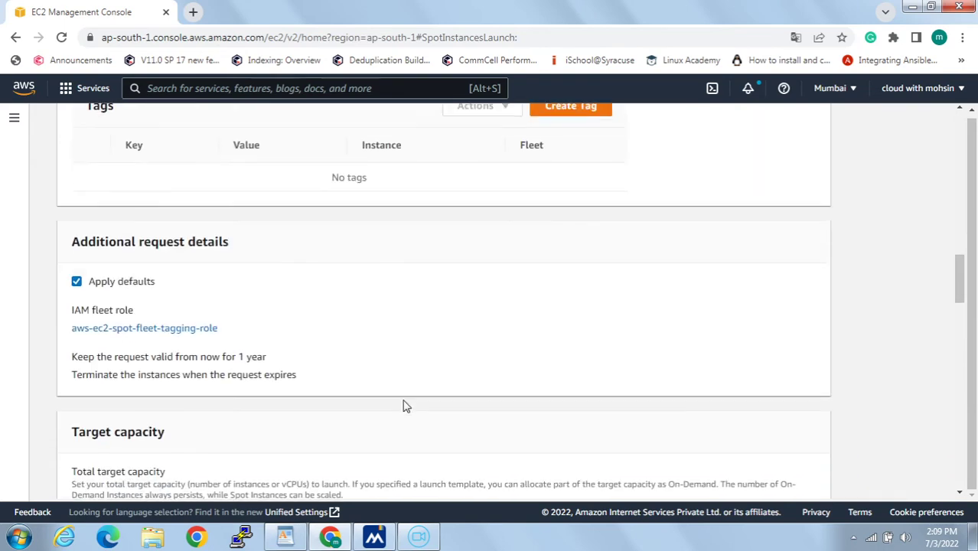
pyautogui.scroll(-10, 710, 469)
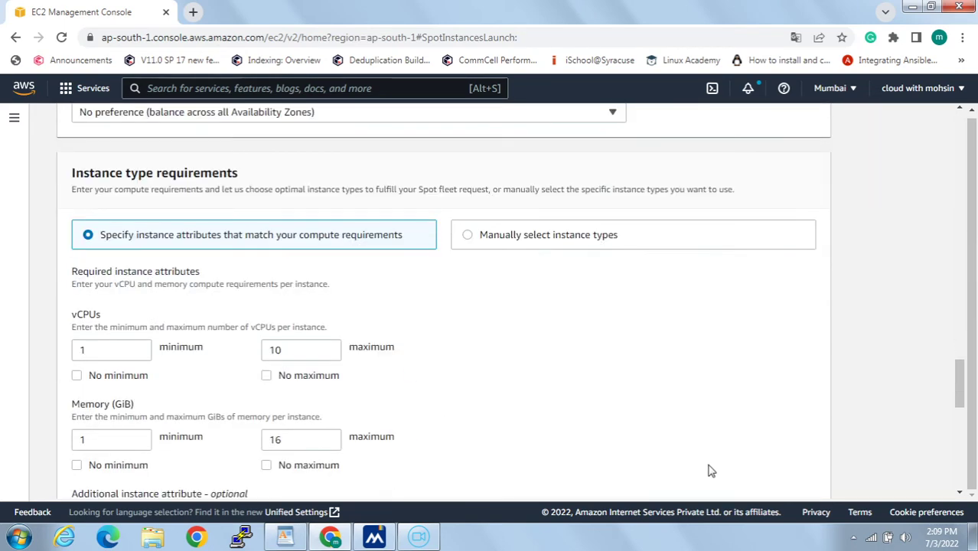
pyautogui.scroll(-3, 722, 462)
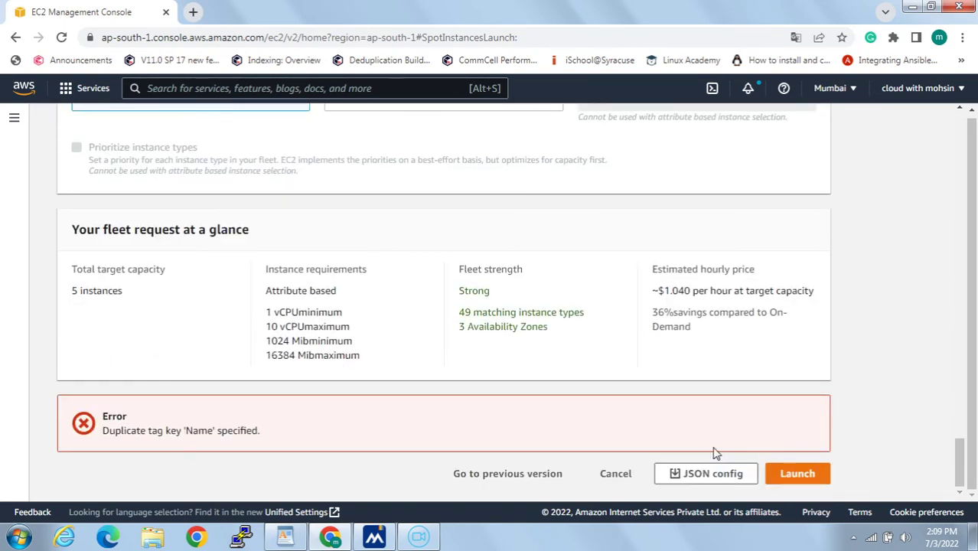
pyautogui.click(798, 473)
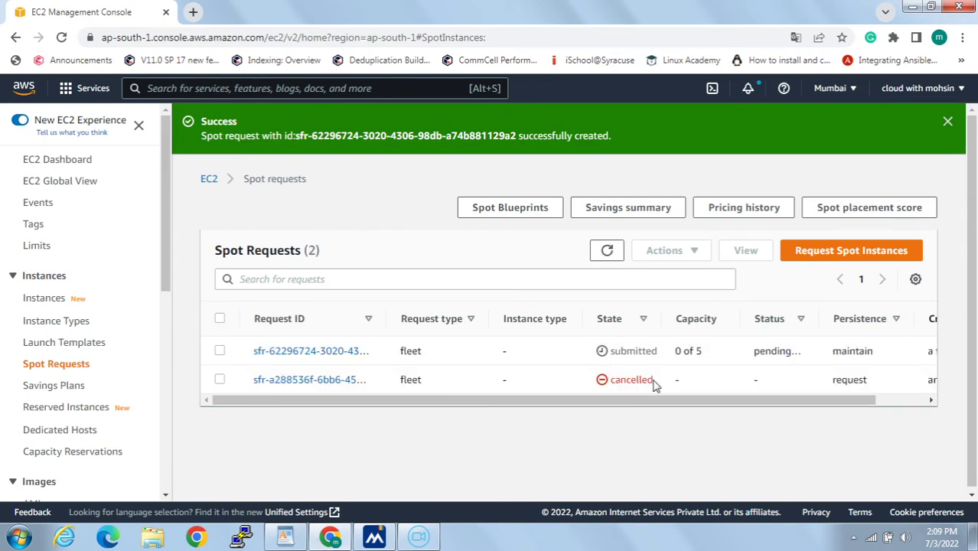
# Step: Open the newly submitted Spot Fleet request and review its target capacity, maximum price and other configuration details
pyautogui.click(300, 354)
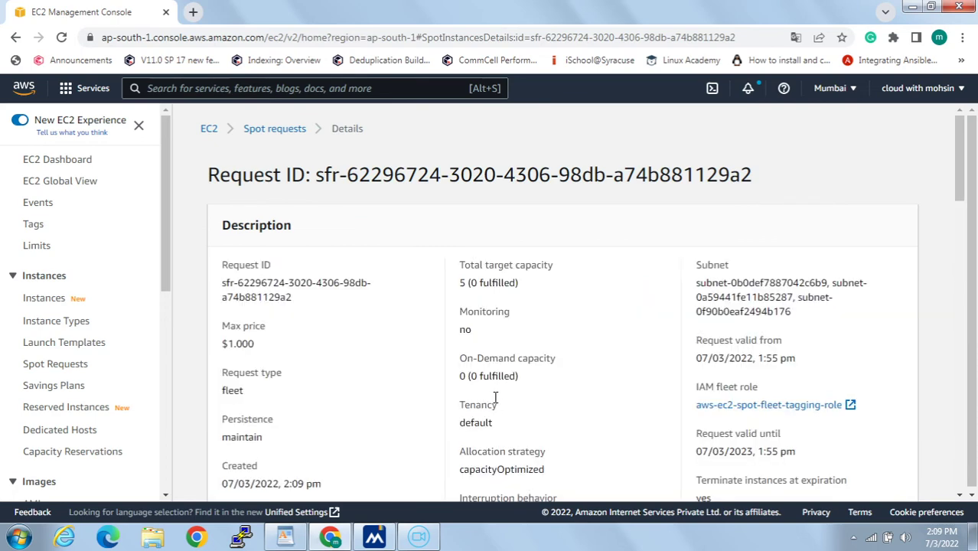
pyautogui.scroll(-2, 473, 385)
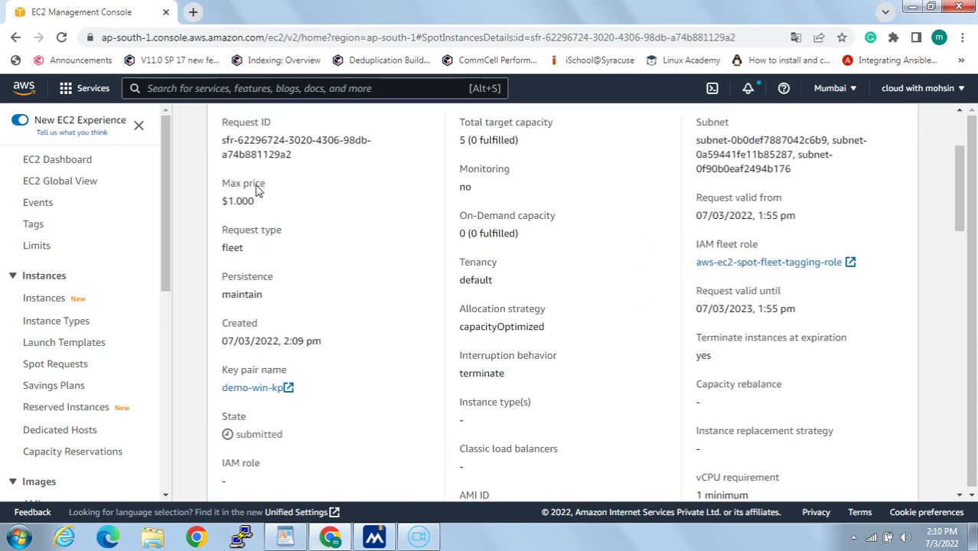
pyautogui.scroll(2, 255, 192)
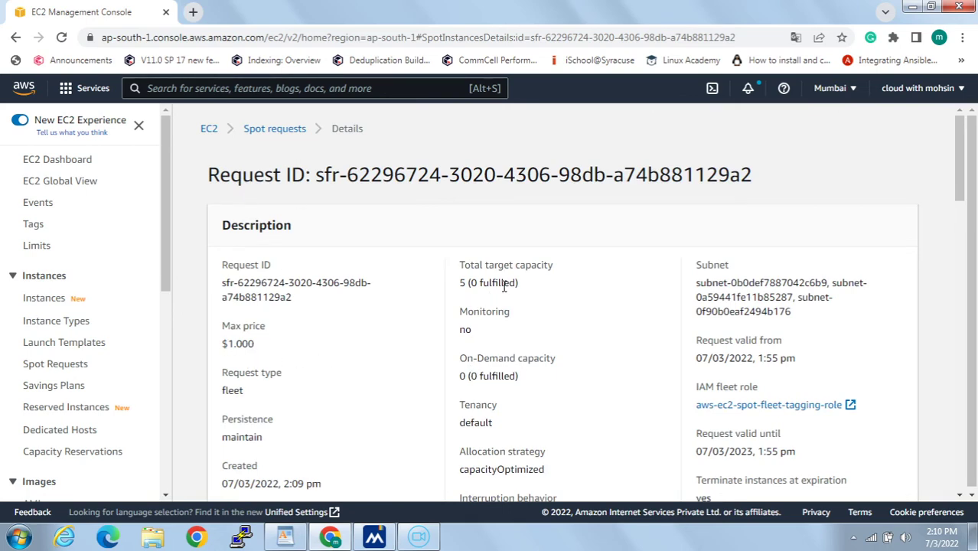
pyautogui.scroll(-1, 474, 227)
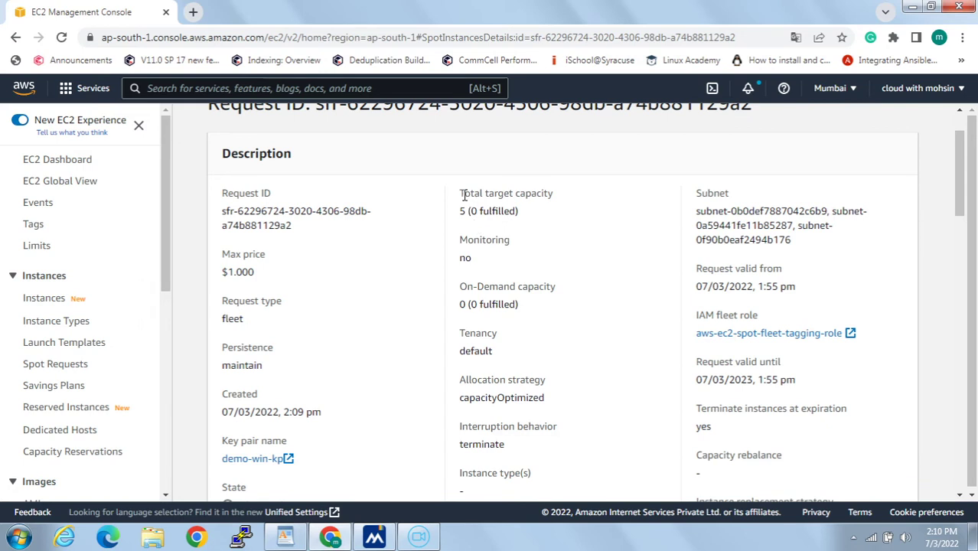
pyautogui.moveTo(460, 193); pyautogui.dragTo(563, 196)
pyautogui.click(526, 226)
pyautogui.moveTo(495, 240); pyautogui.dragTo(518, 212)
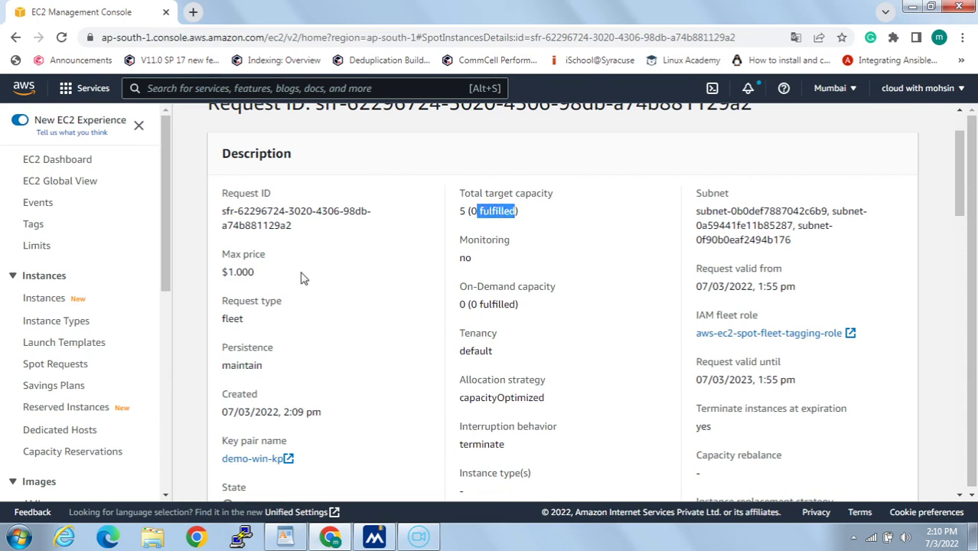
pyautogui.moveTo(247, 272); pyautogui.dragTo(222, 273)
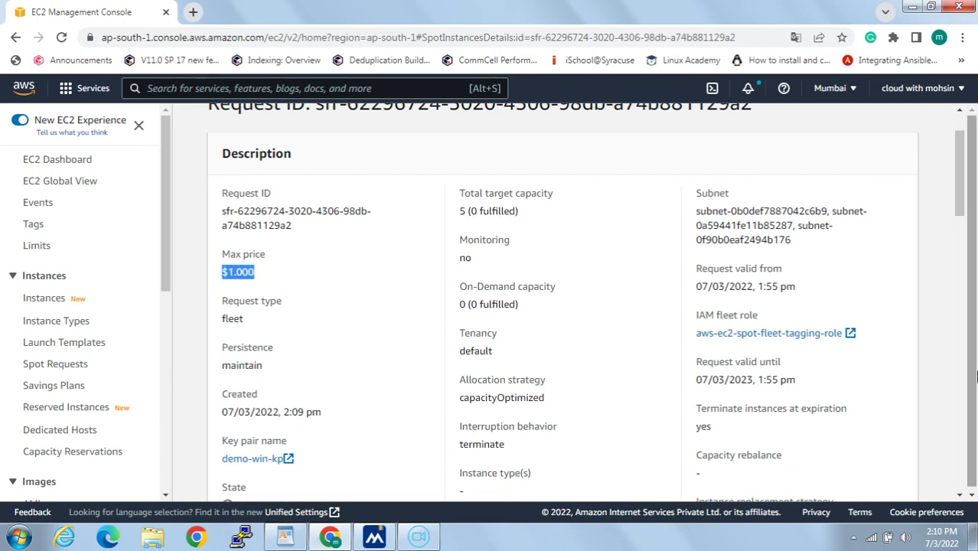
pyautogui.scroll(-1, 538, 417)
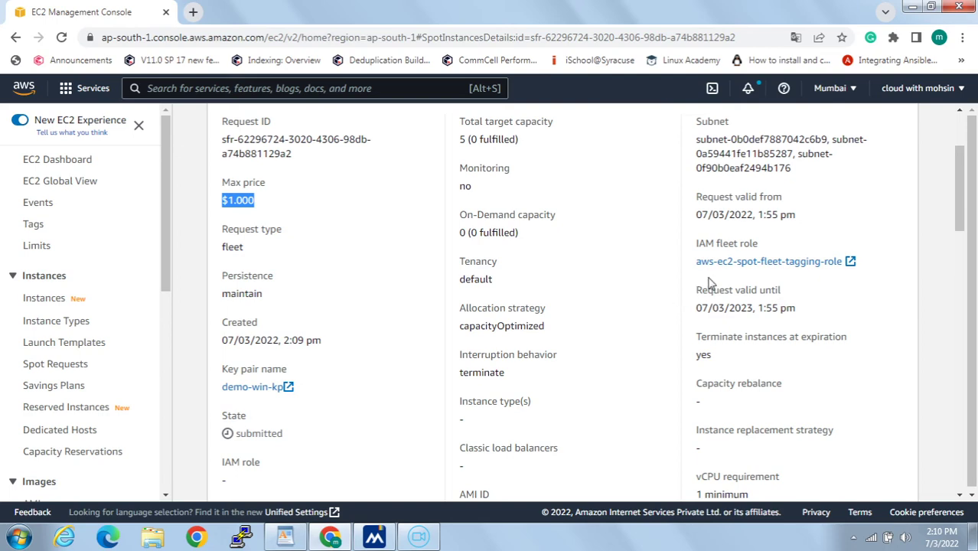
pyautogui.scroll(-1, 528, 299)
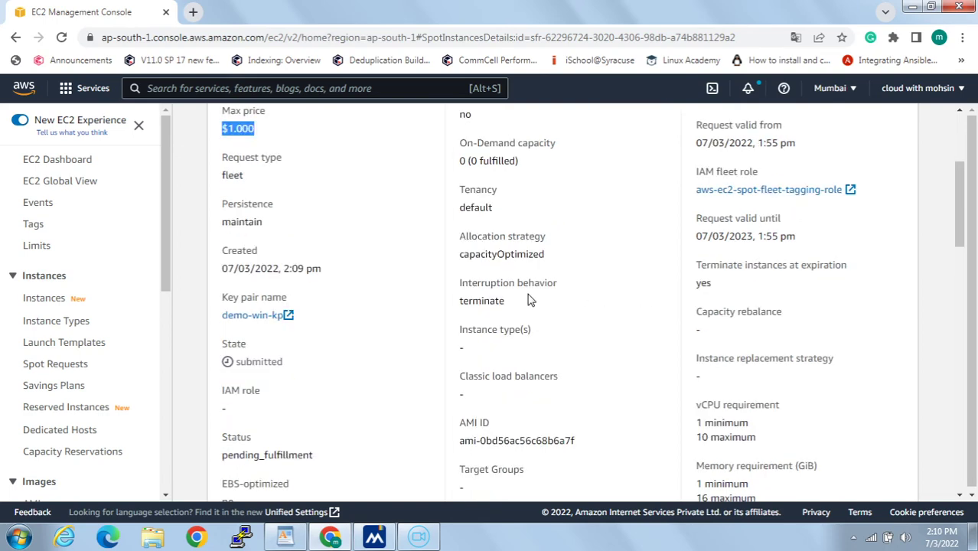
# Step: Check the Spot Fleet request's fulfillment status, then examine its instances list and event history
pyautogui.scroll(-1, 528, 302)
pyautogui.scroll(-1, 527, 301)
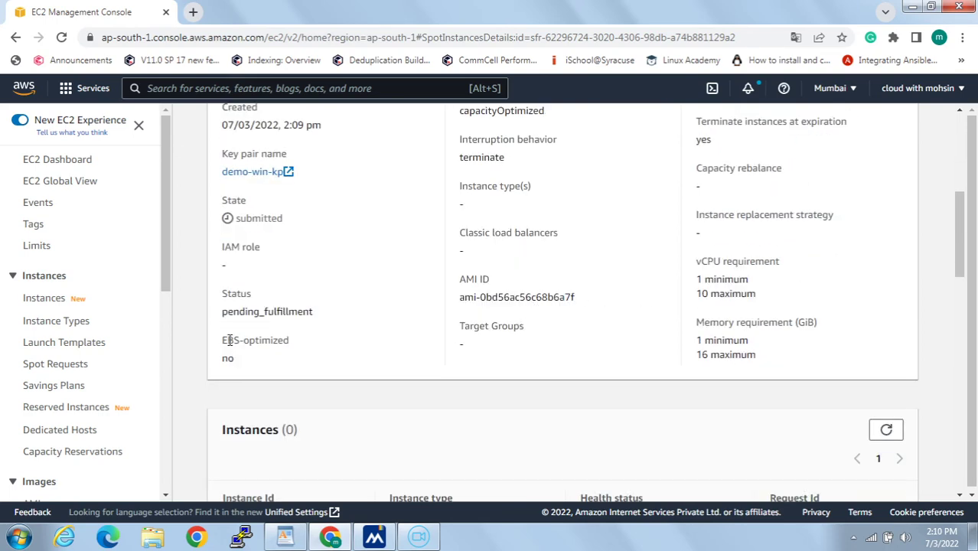
pyautogui.moveTo(234, 311); pyautogui.dragTo(353, 324)
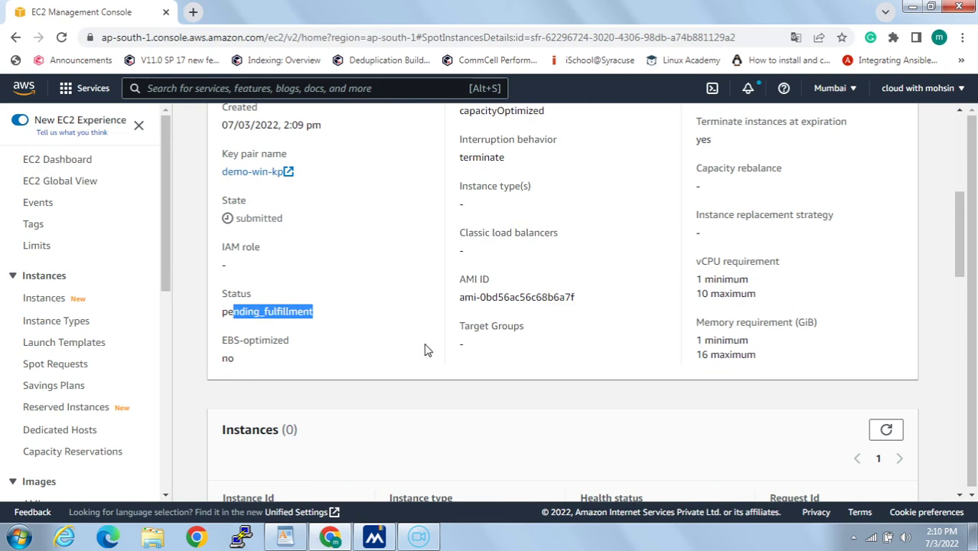
pyautogui.scroll(-1, 425, 360)
pyautogui.scroll(-2, 429, 361)
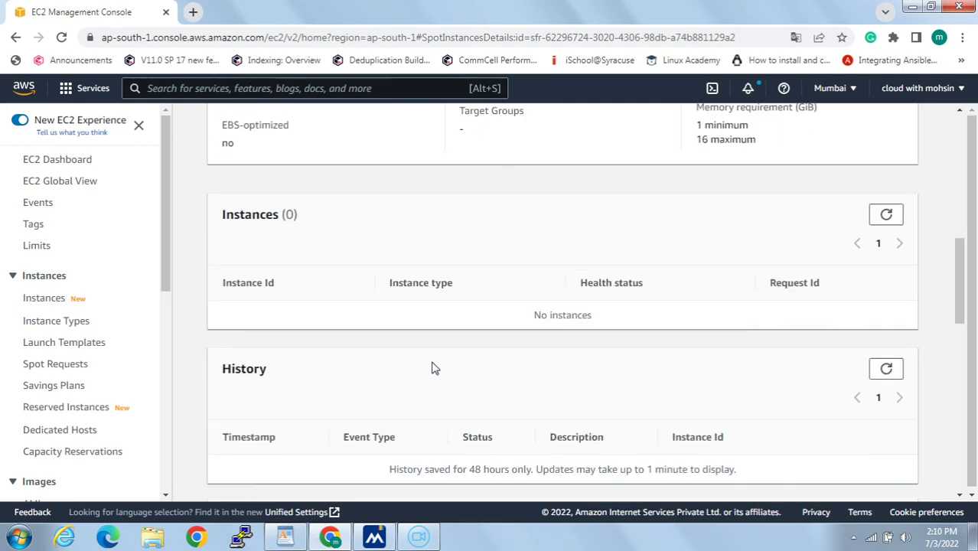
pyautogui.scroll(-1, 306, 237)
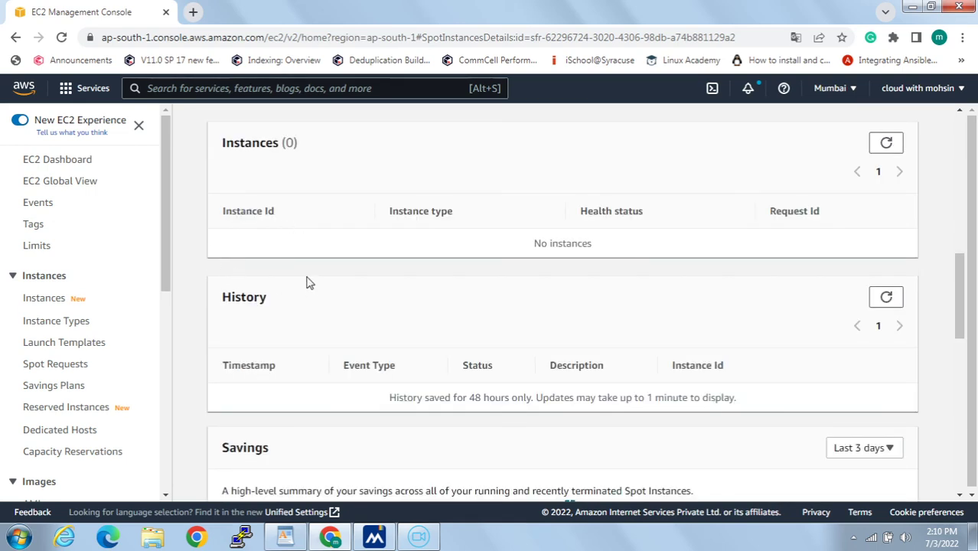
pyautogui.scroll(-1, 506, 388)
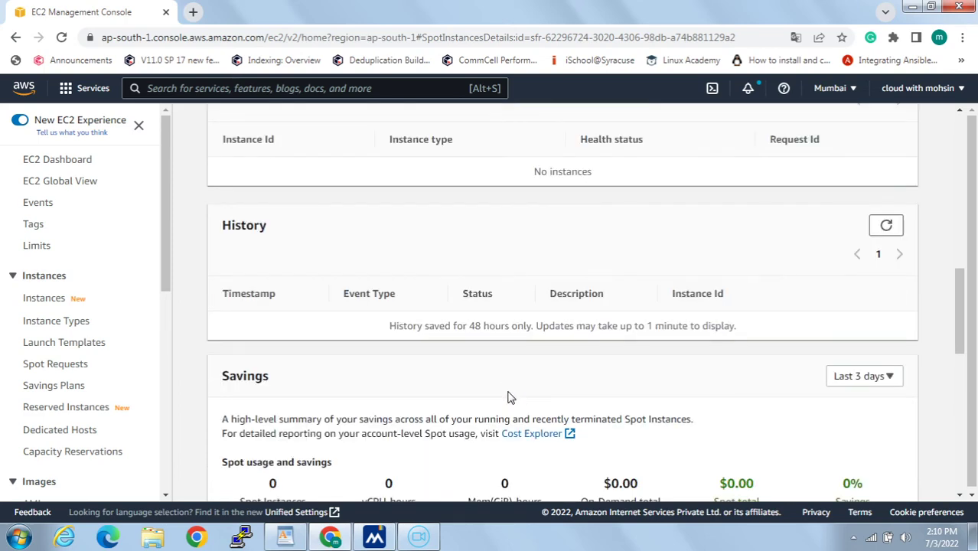
# Step: Examine the fleet's Spot usage and savings summary, fleet tags, scheduled scaling and auto scaling settings, and return to the request description
pyautogui.scroll(-1, 511, 395)
pyautogui.scroll(-2, 512, 395)
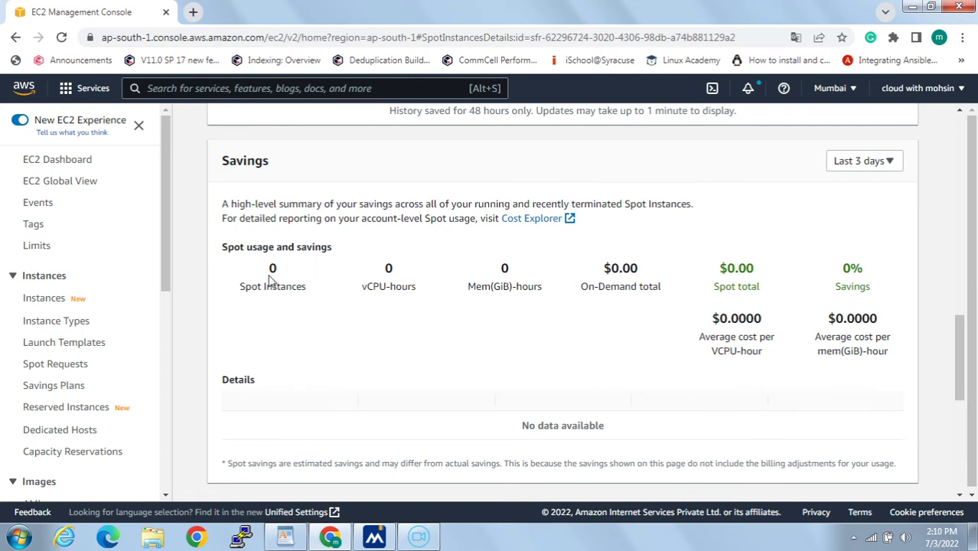
pyautogui.moveTo(268, 269); pyautogui.dragTo(277, 273)
pyautogui.scroll(-3, 808, 253)
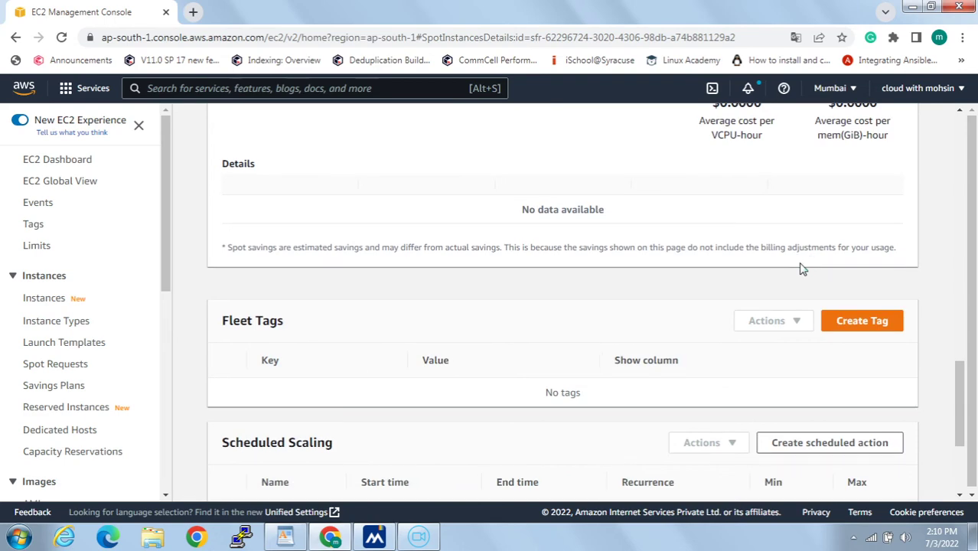
pyautogui.scroll(-3, 803, 268)
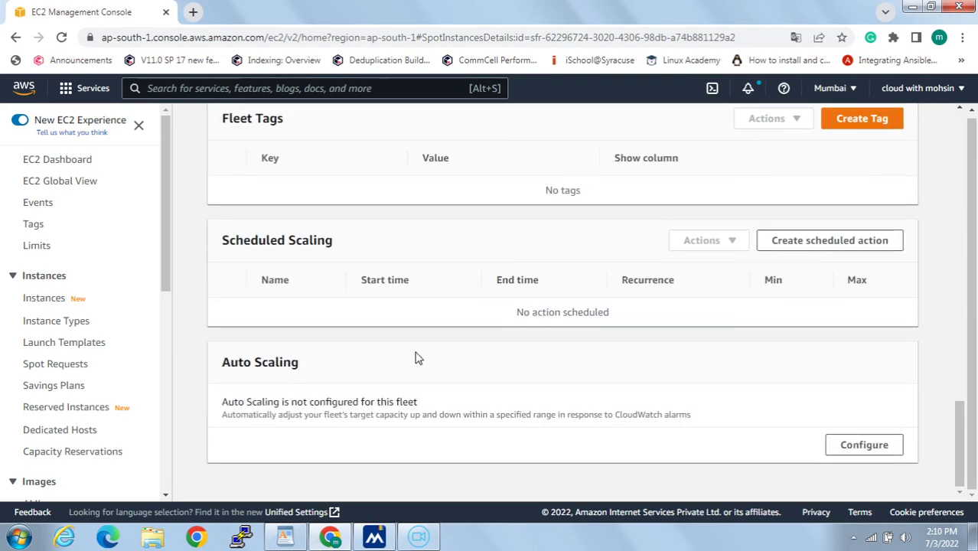
pyautogui.scroll(6, 417, 353)
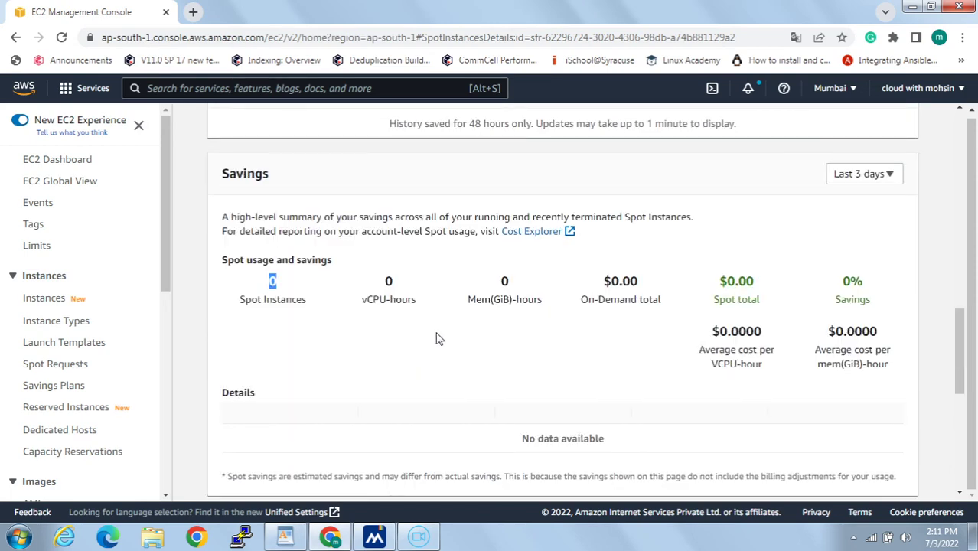
pyautogui.scroll(10, 437, 339)
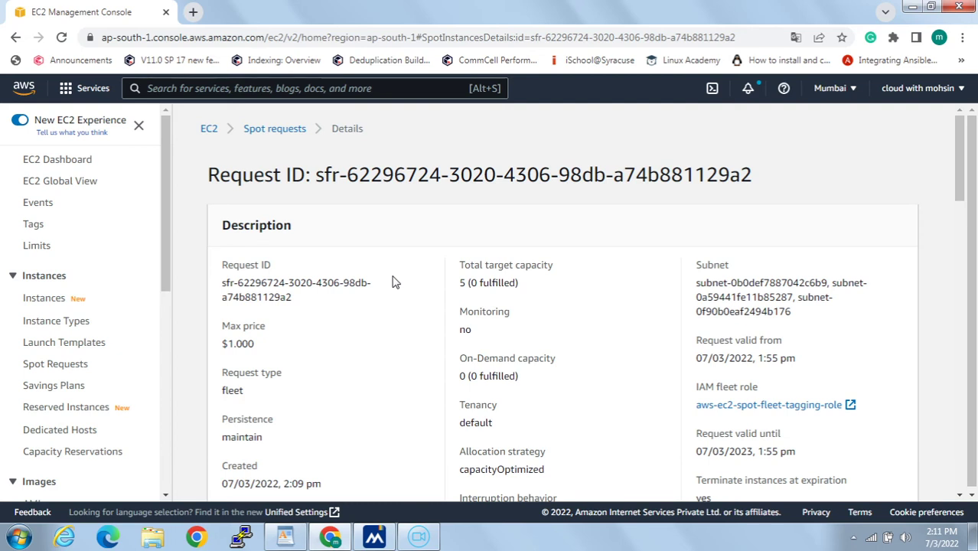
# Step: Switch to the WordPad notes and review the sections on SPOT Instances, SPOT Block and SPOT Fleet
pyautogui.hotkey('alt', 'Tab')
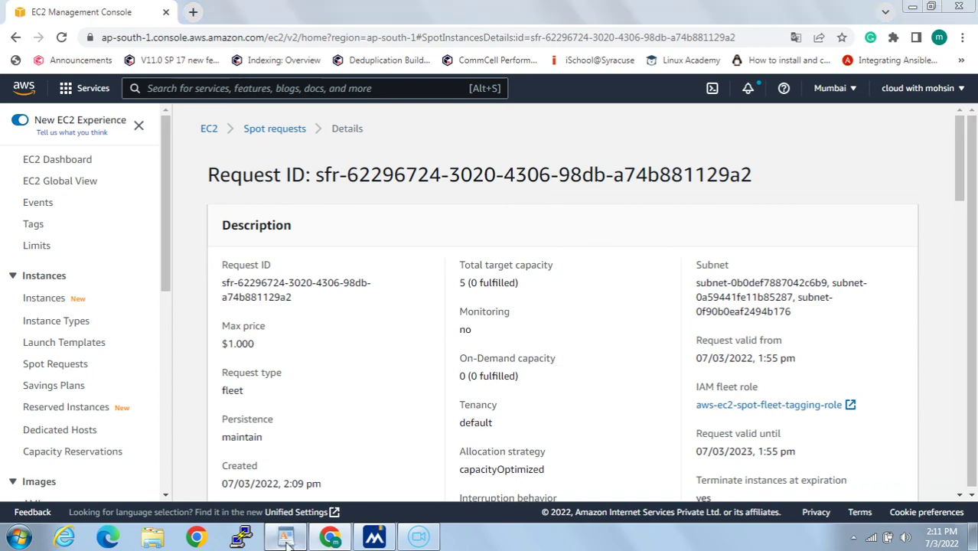
pyautogui.scroll(3, 640, 447)
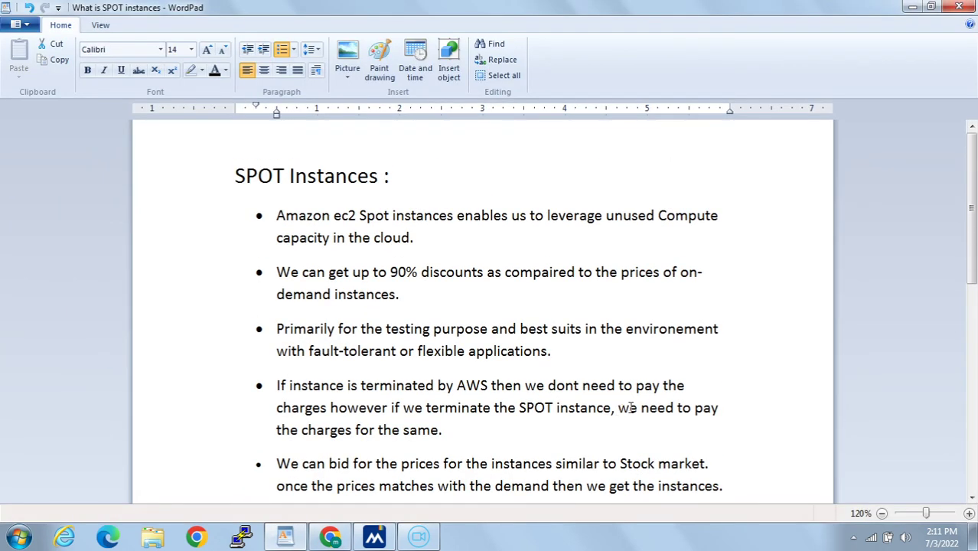
pyautogui.scroll(-2, 615, 406)
pyautogui.scroll(1, 615, 407)
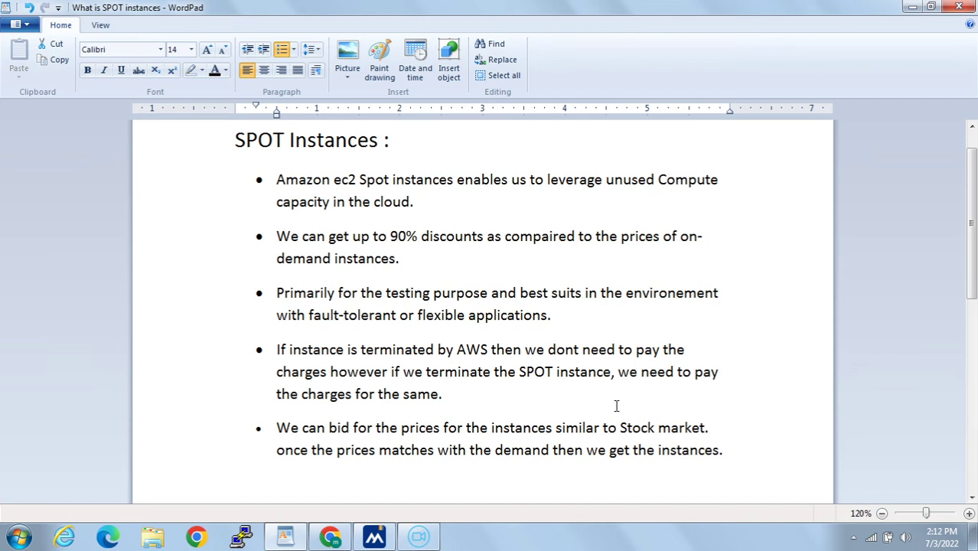
pyautogui.scroll(-3, 943, 389)
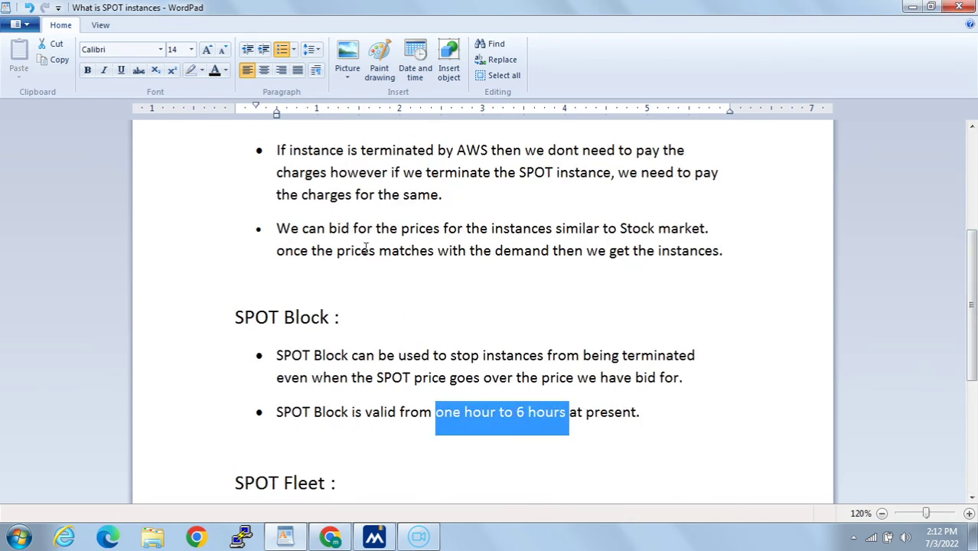
pyautogui.scroll(-1, 367, 306)
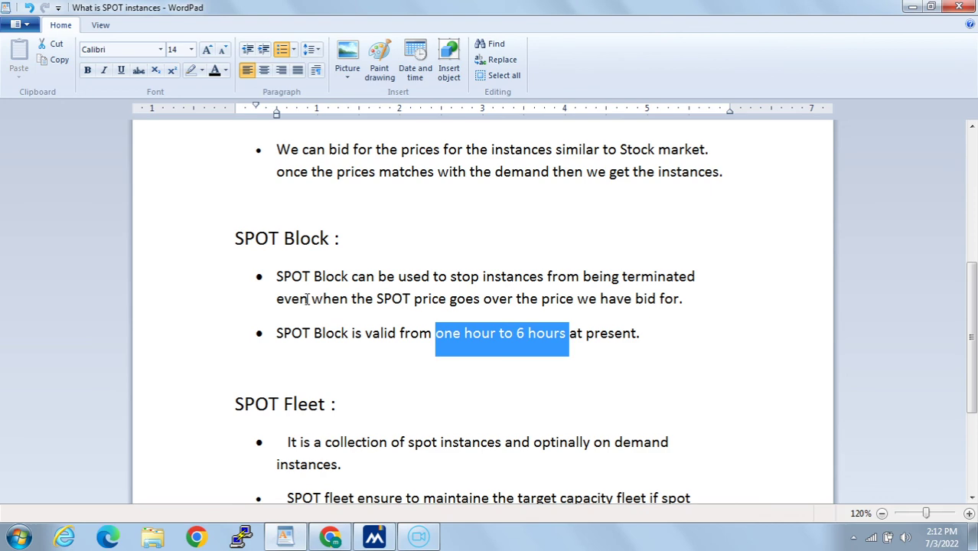
pyautogui.scroll(-4, 376, 312)
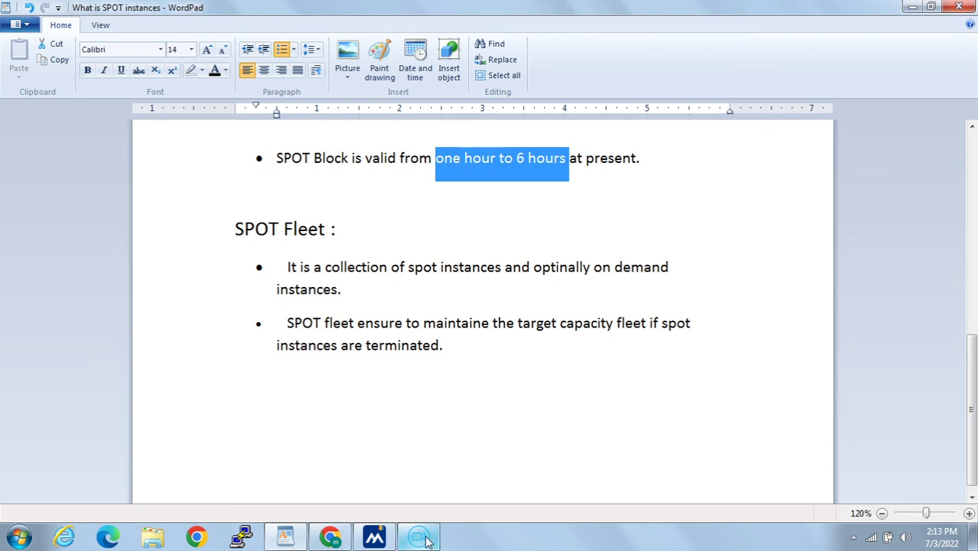
pyautogui.moveTo(426, 541)
pyautogui.click(431, 475)
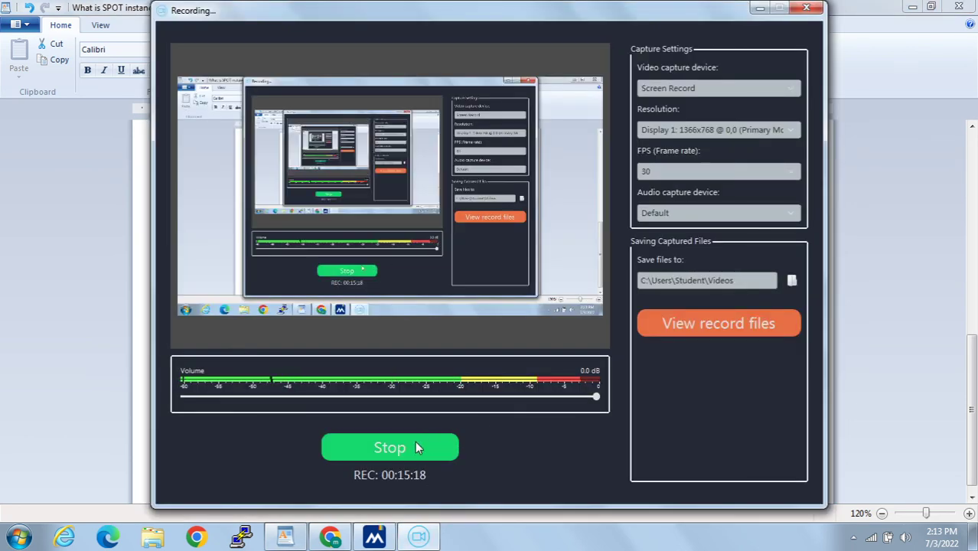